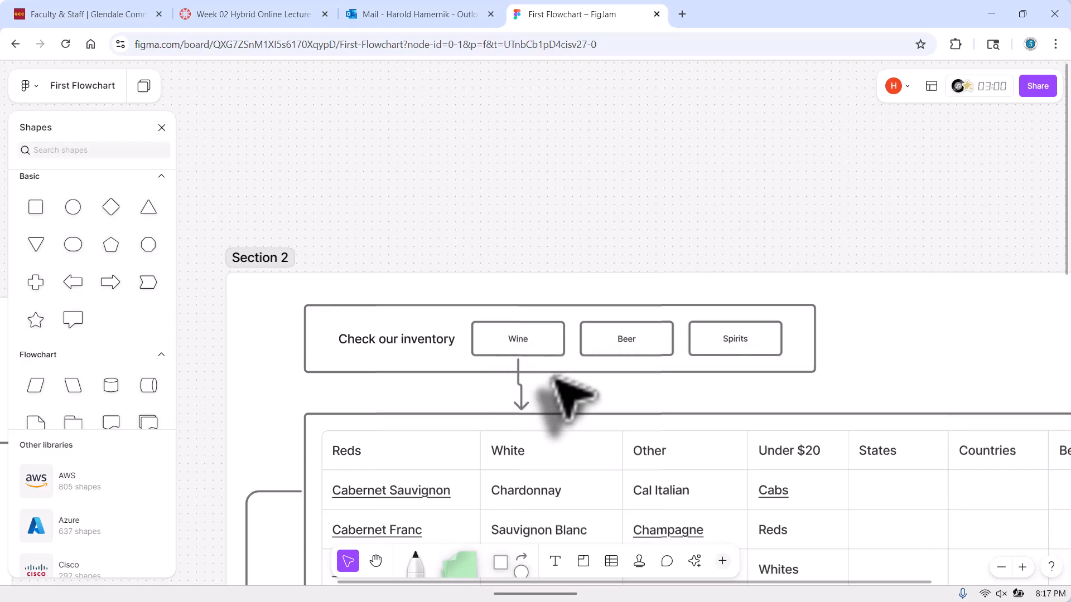
Close the shapes library and fill the header row of Section 2's inventory table with green.
{"action": "key", "text": "ctrl+minus"}
{"action": "key", "text": "ctrl+minus"}
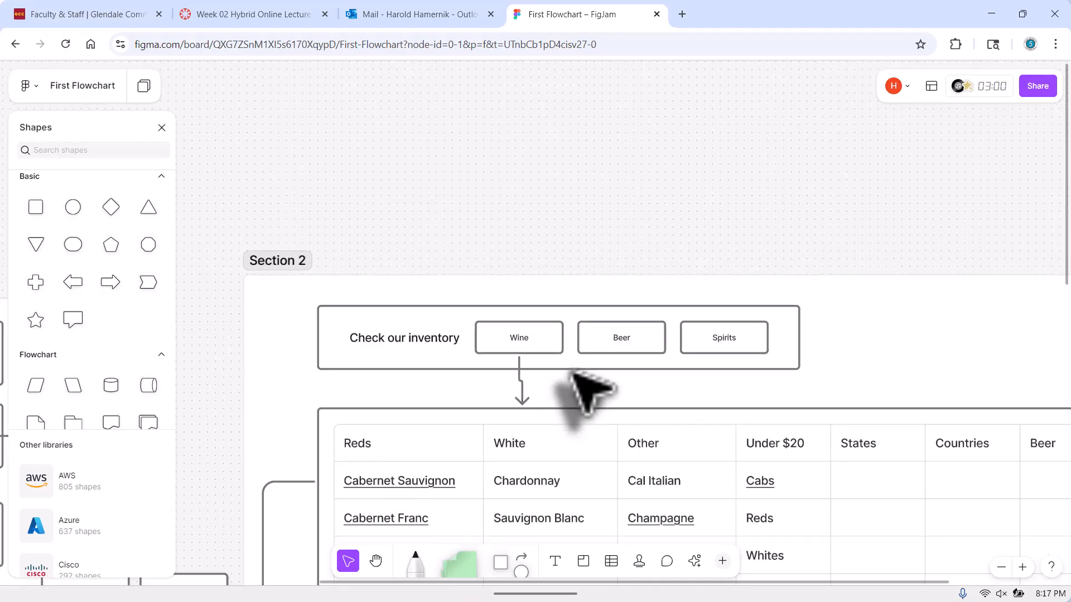
{"action": "left_click", "coordinate": [162, 128]}
{"action": "key", "text": "h"}
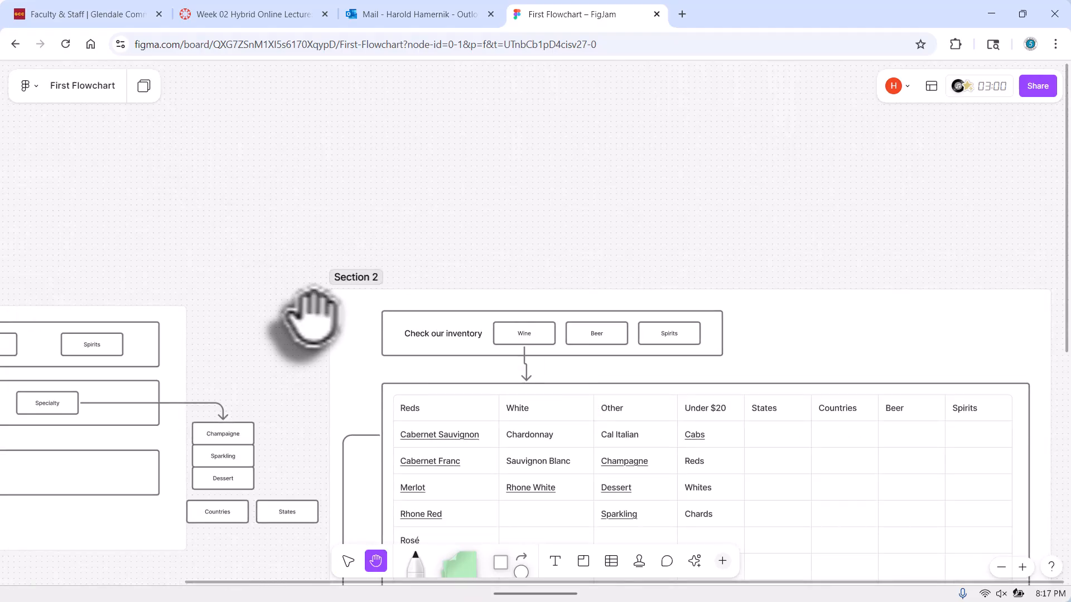
{"action": "left_click_drag", "start_coordinate": [306, 316], "coordinate": [184, 188]}
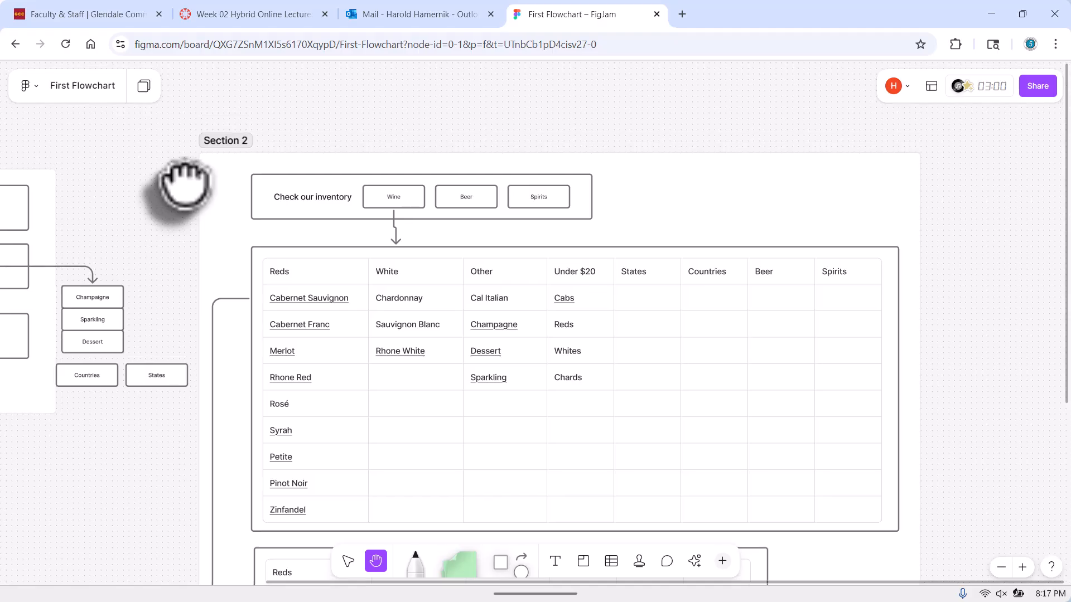
{"action": "key", "text": "v"}
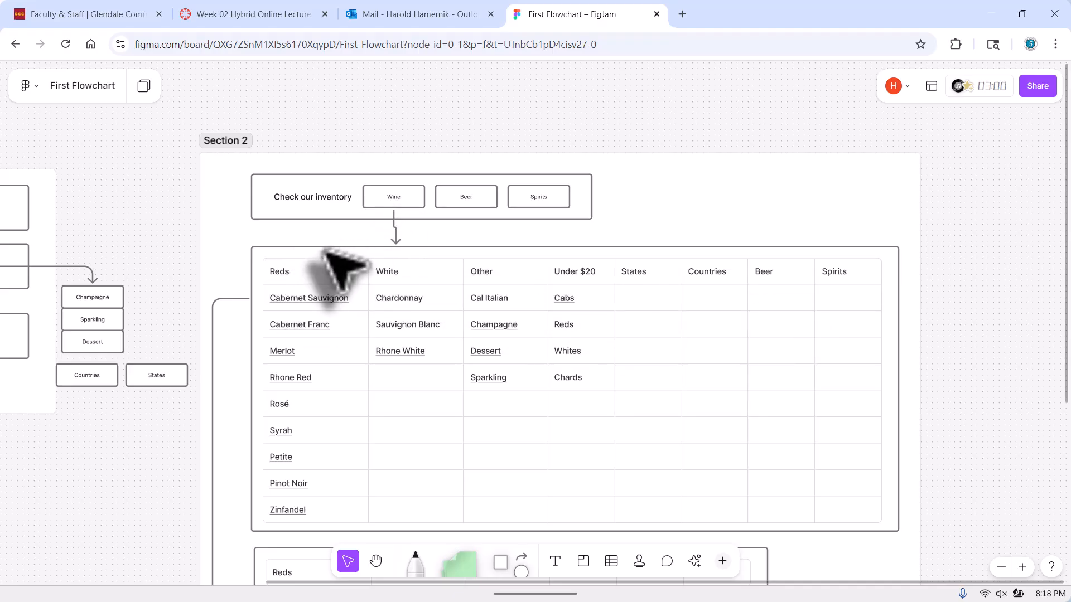
{"action": "left_click", "coordinate": [294, 268]}
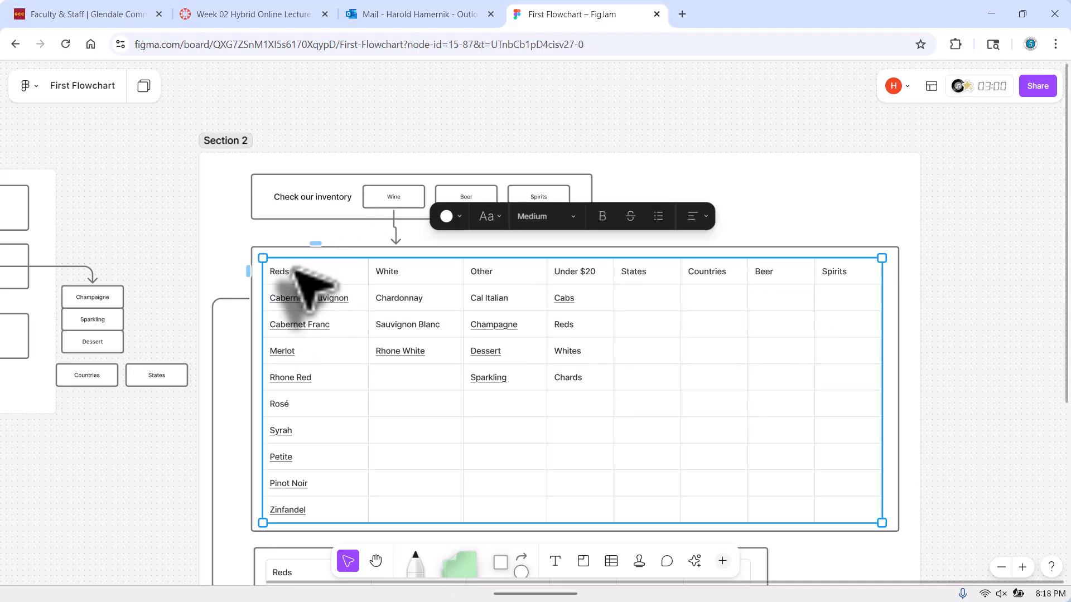
{"action": "left_click", "coordinate": [291, 273]}
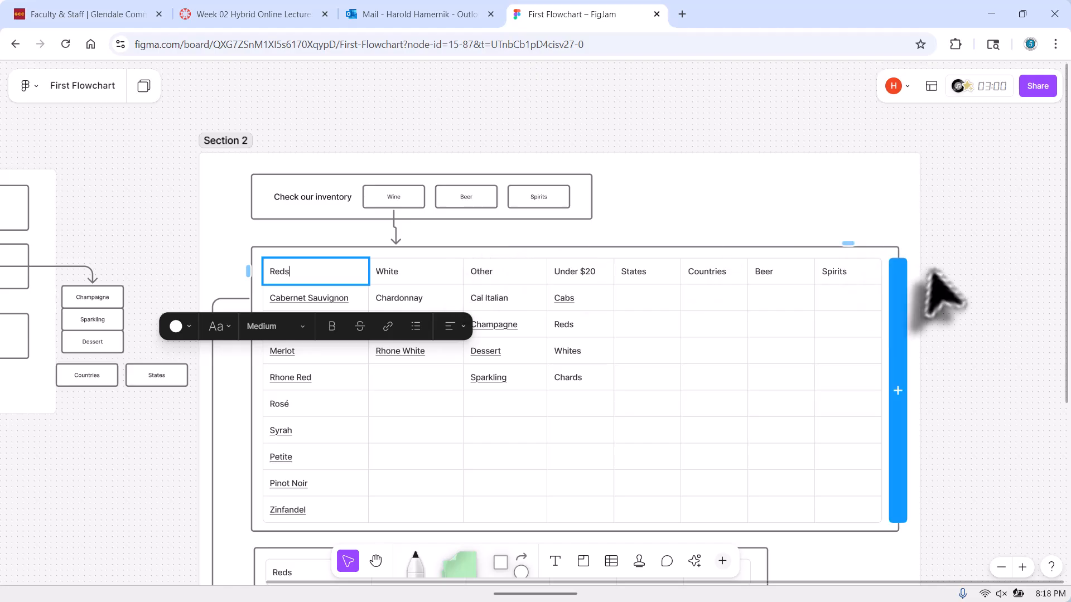
{"action": "left_click_drag", "start_coordinate": [869, 273], "coordinate": [246, 287]}
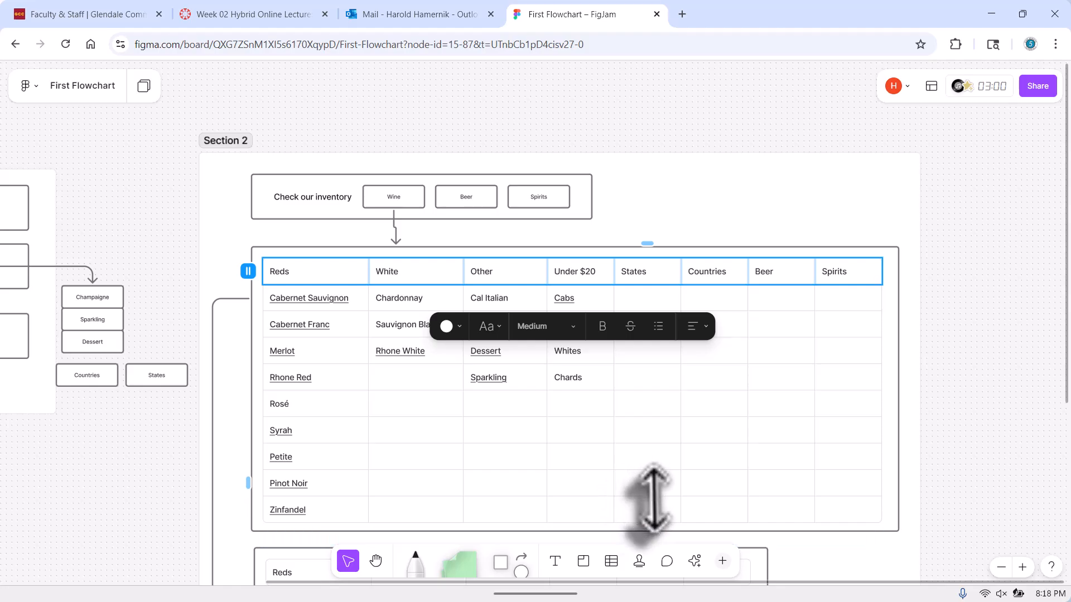
{"action": "left_click", "coordinate": [453, 327]}
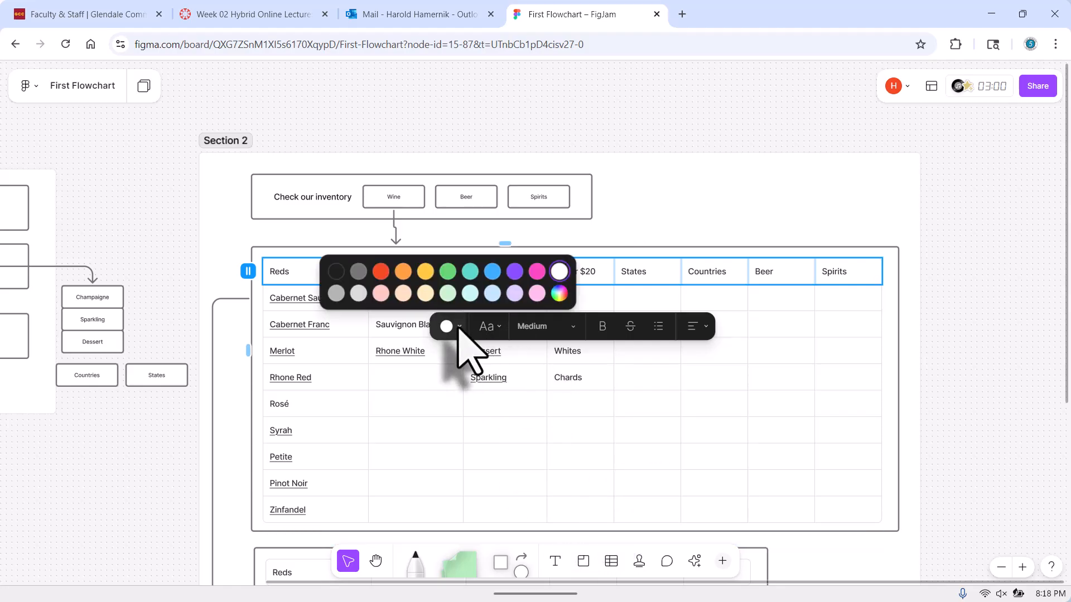
{"action": "left_click", "coordinate": [448, 271]}
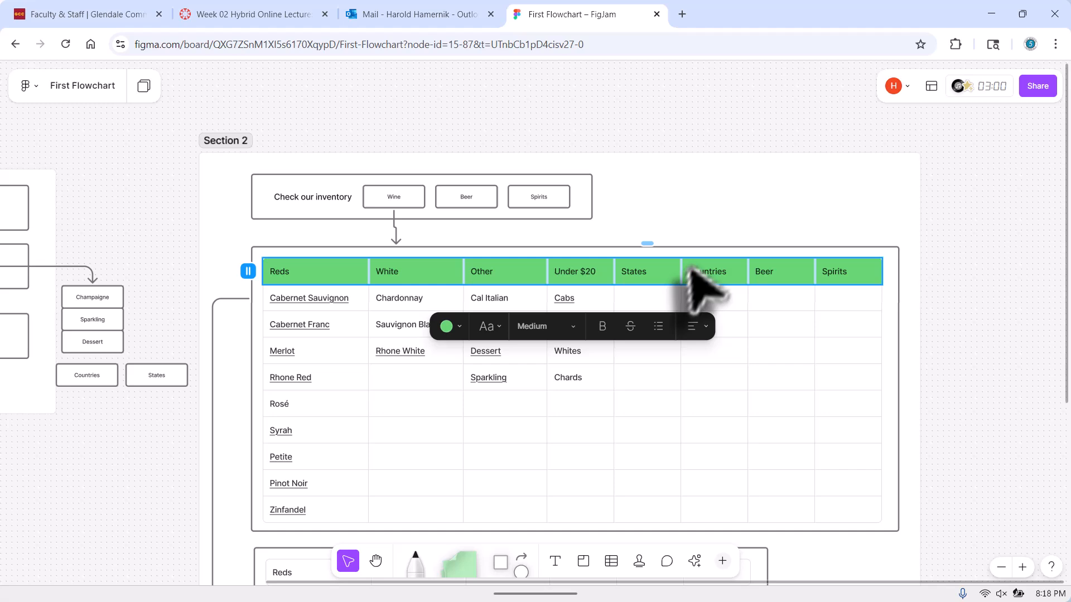
{"action": "left_click", "coordinate": [704, 218]}
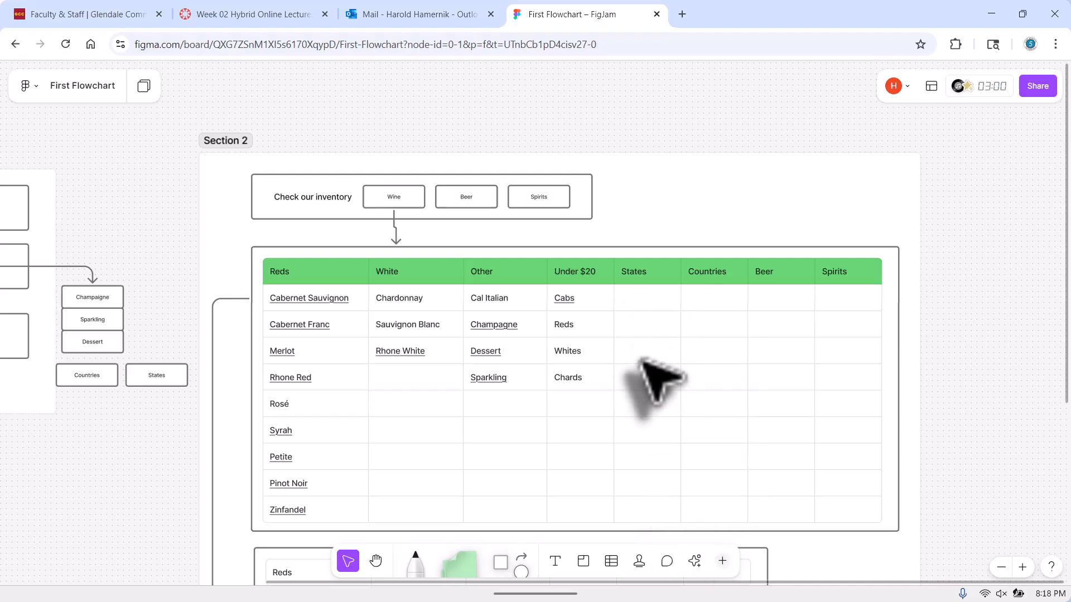
Examine the category header row in the product detail frame below the inventory table.
{"action": "scroll", "coordinate": [648, 345], "scroll_direction": "up", "scroll_amount": 1}
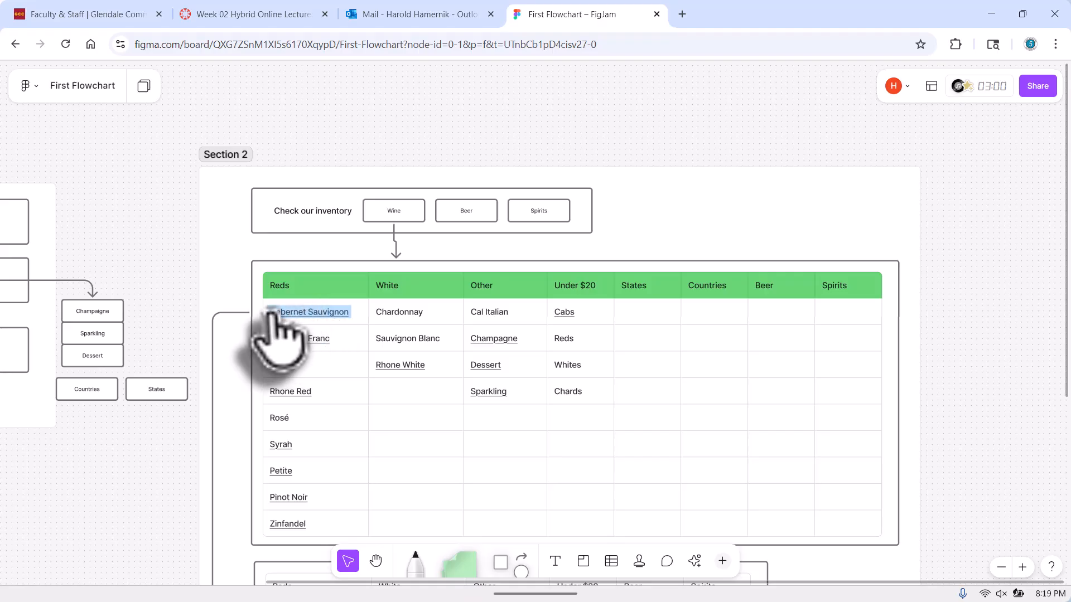
{"action": "key", "text": "h"}
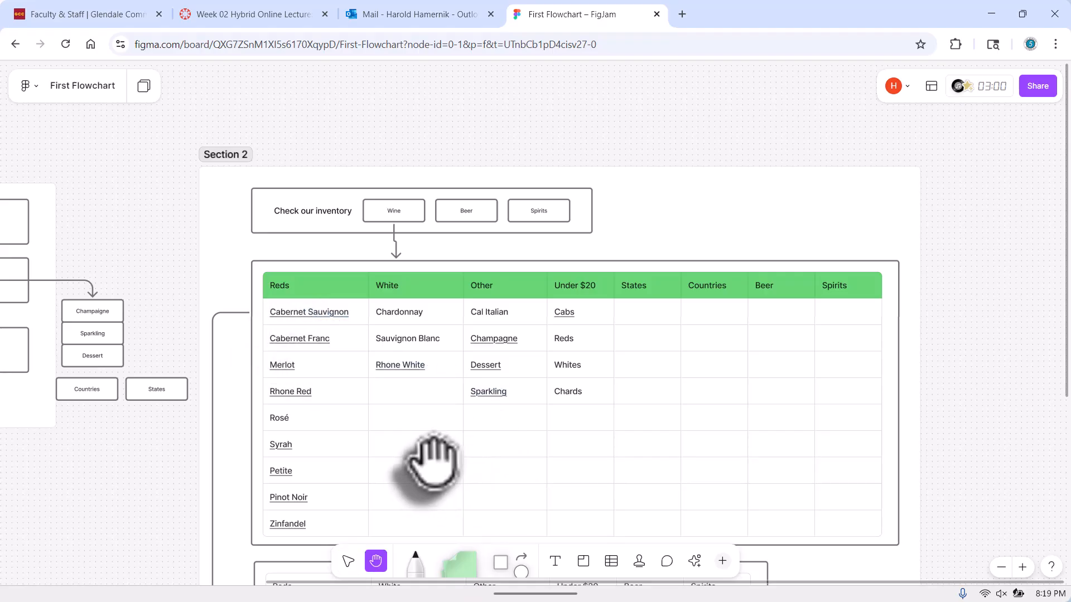
{"action": "left_click_drag", "start_coordinate": [442, 454], "coordinate": [473, 251]}
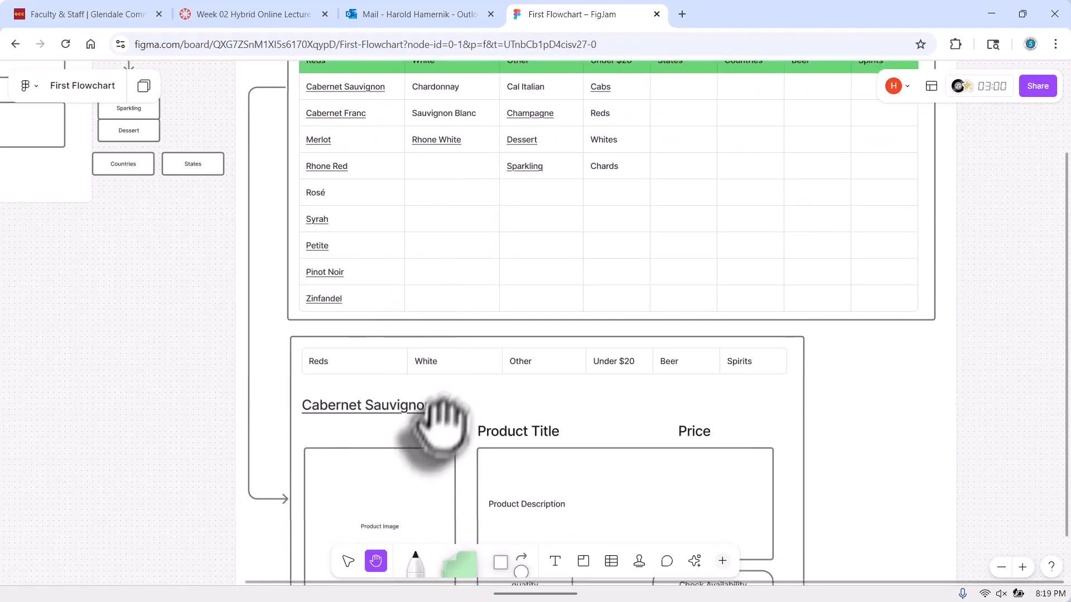
{"action": "left_click_drag", "start_coordinate": [443, 425], "coordinate": [399, 290]}
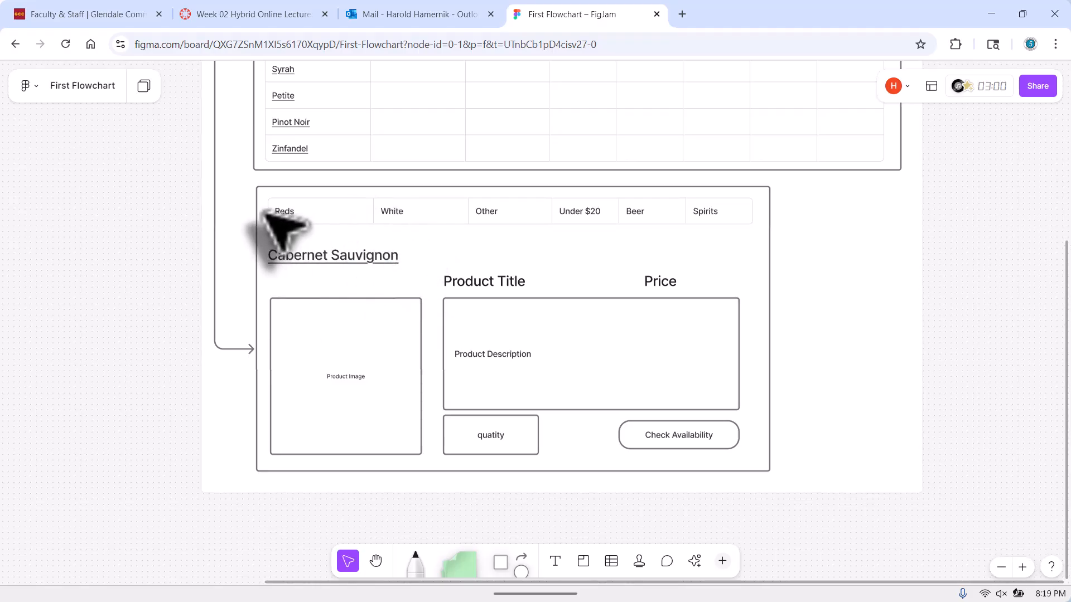
{"action": "left_click", "coordinate": [321, 214]}
{"action": "left_click", "coordinate": [404, 212]}
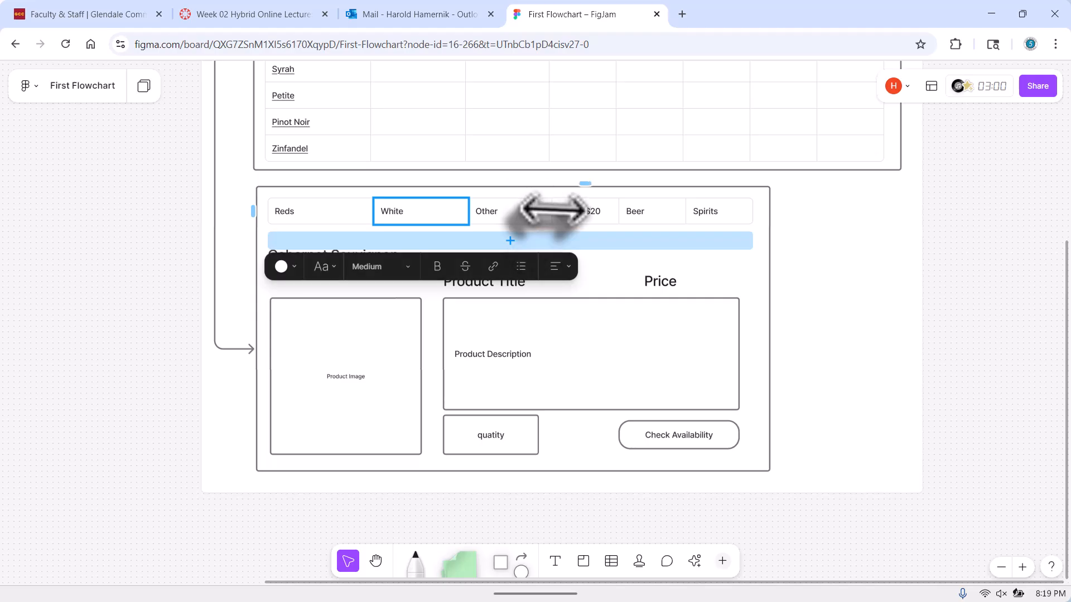
{"action": "left_click", "coordinate": [282, 213]}
{"action": "double_click", "coordinate": [434, 215]}
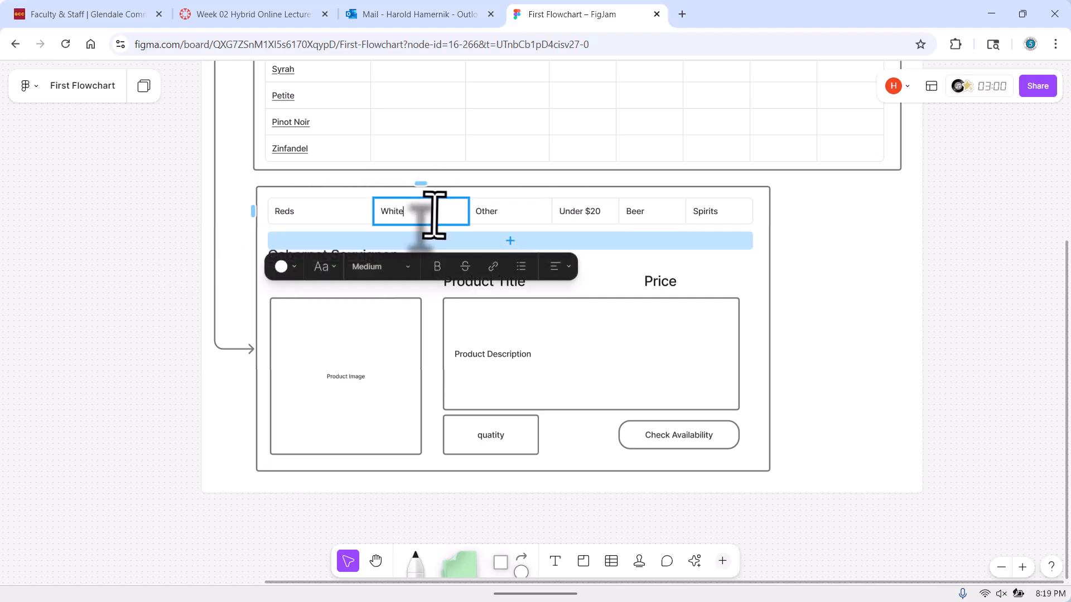
{"action": "left_click", "coordinate": [511, 215]}
{"action": "double_click", "coordinate": [586, 215]}
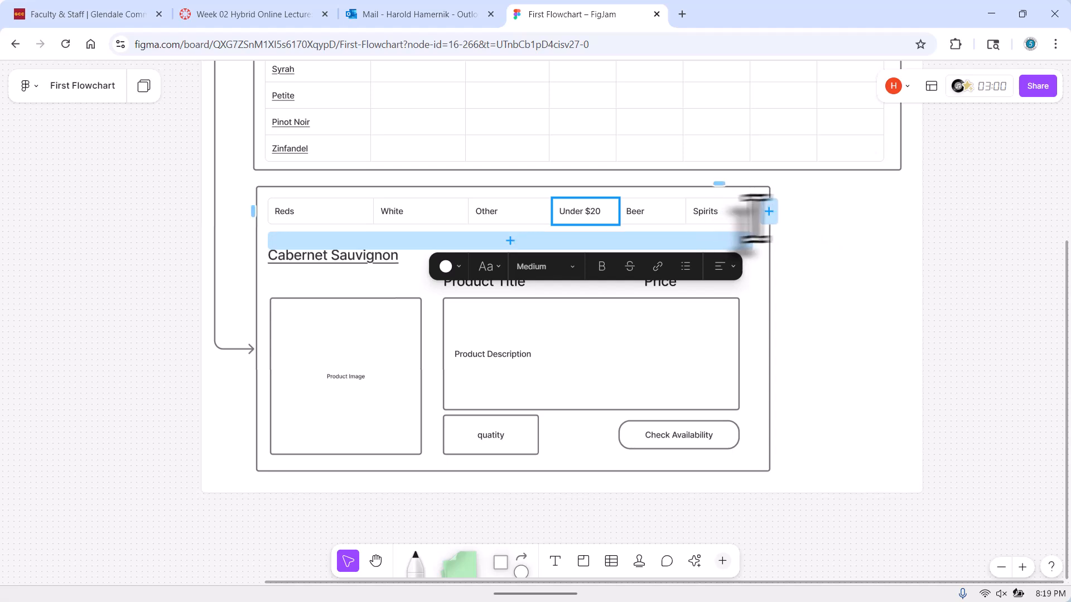
Widen the product detail frame to align with the inventory frame above and add two columns after Spirits in its category row.
{"action": "left_click", "coordinate": [770, 303]}
{"action": "left_click_drag", "start_coordinate": [773, 303], "coordinate": [901, 301]}
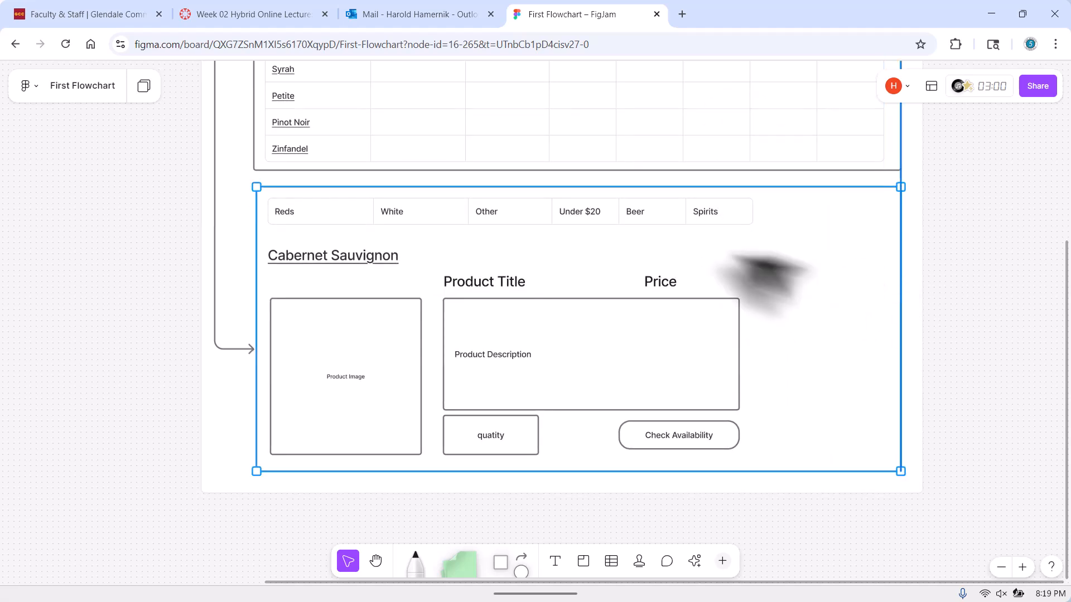
{"action": "left_click", "coordinate": [730, 211]}
{"action": "left_click", "coordinate": [769, 212]}
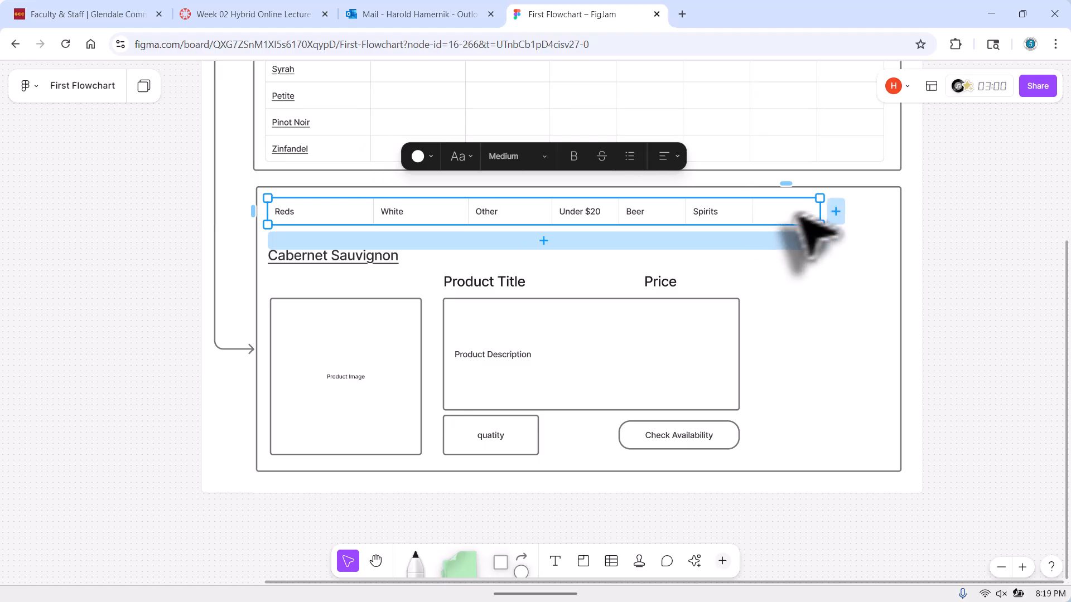
{"action": "left_click", "coordinate": [835, 211]}
Label the two new category cells State and Countries.
{"action": "left_click", "coordinate": [778, 218]}
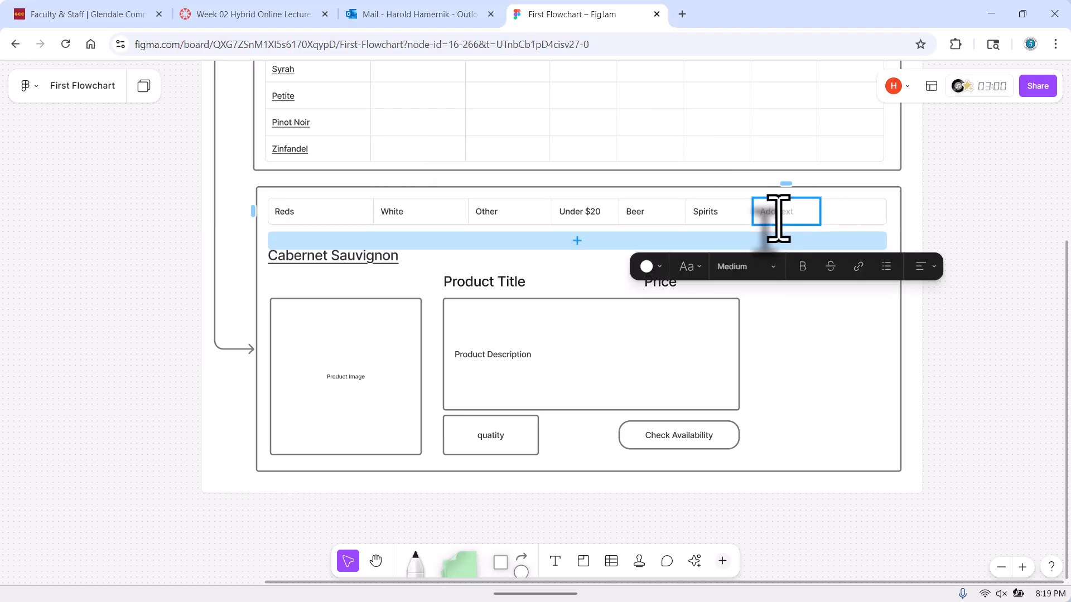
{"action": "key", "text": "Tab"}
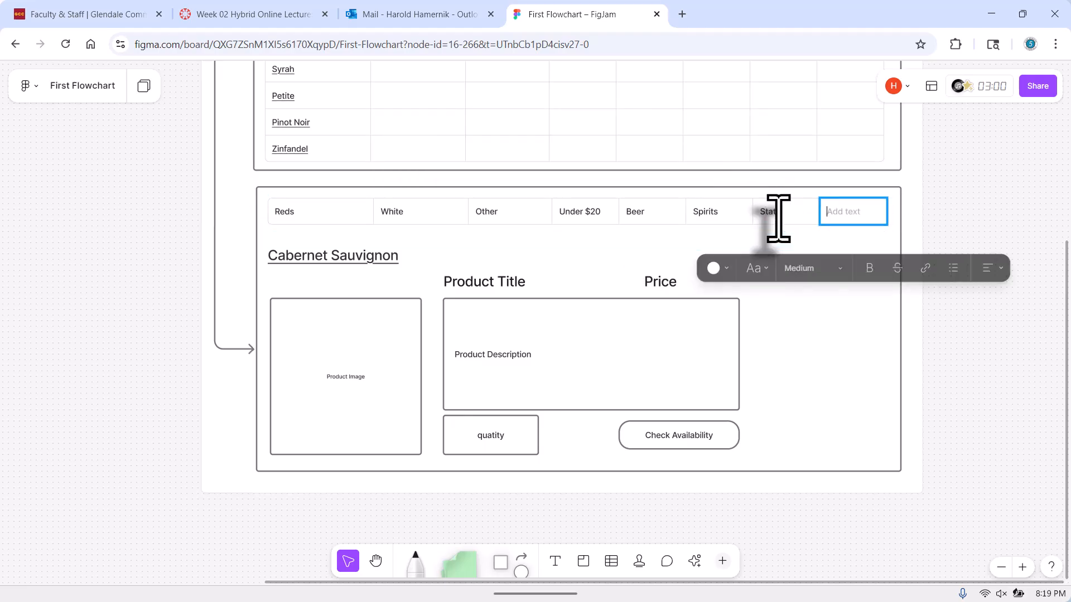
{"action": "type", "text": "s"}
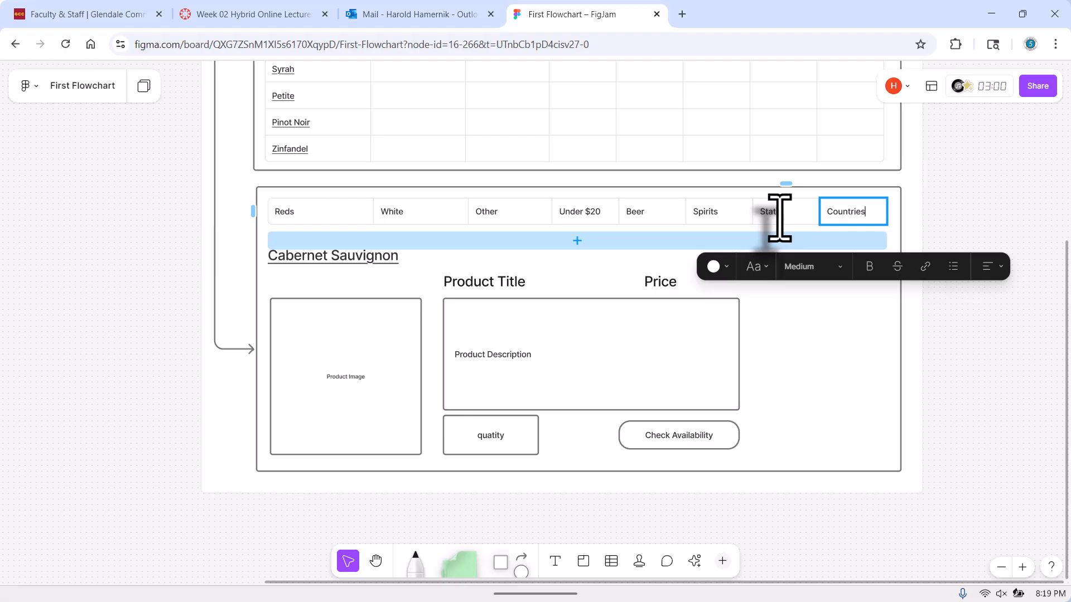
{"action": "left_click", "coordinate": [845, 366]}
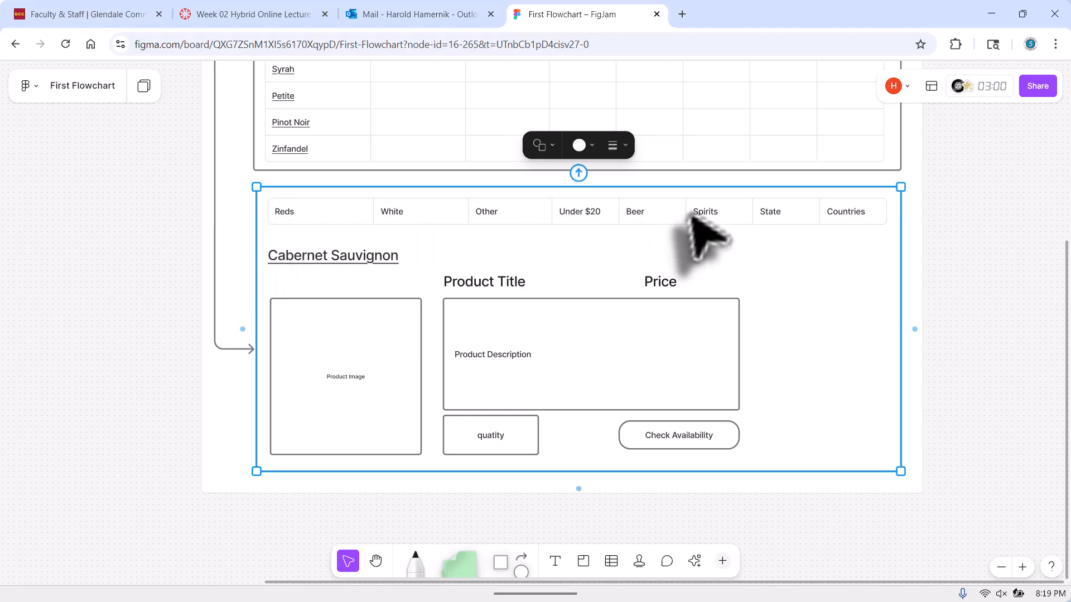
Follow the link on the Cabernet Sauvignon heading and return to the flowchart board.
{"action": "left_click", "coordinate": [301, 257]}
{"action": "left_click", "coordinate": [301, 257]}
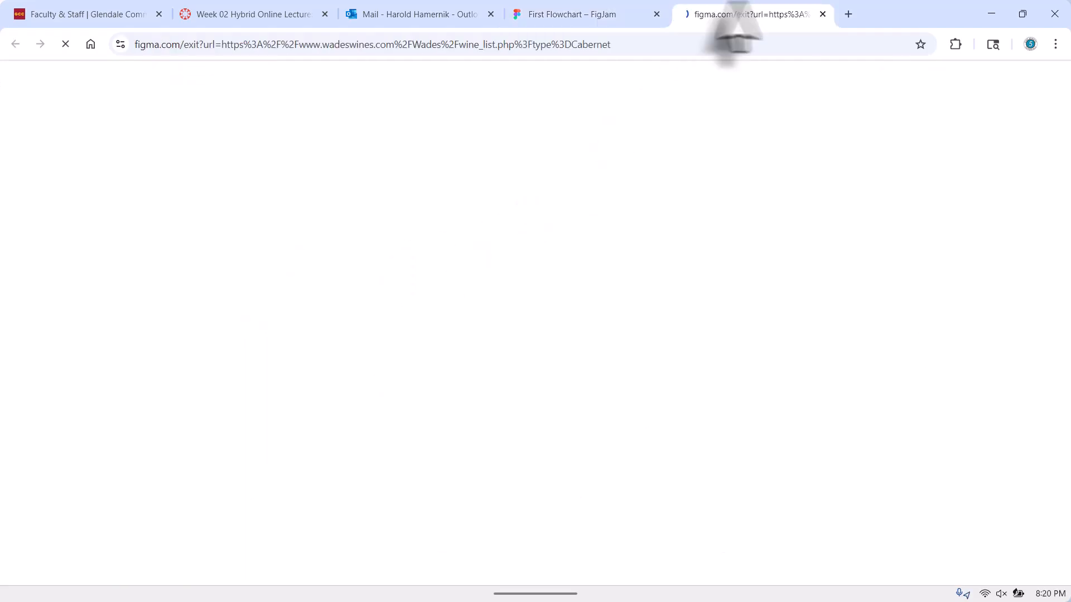
{"action": "left_click", "coordinate": [580, 17]}
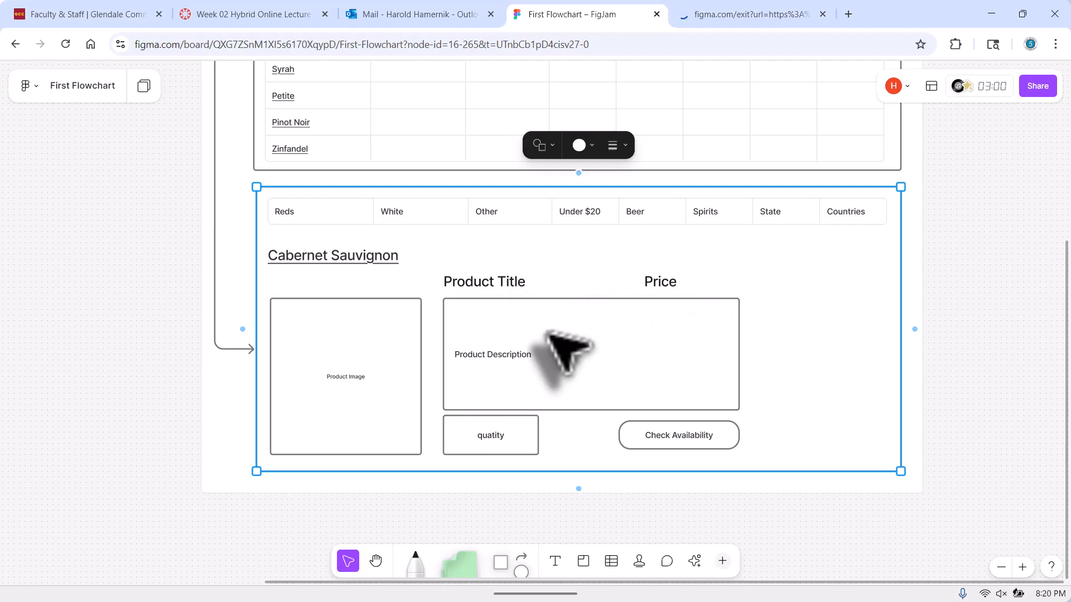
Fill the Check Availability button in the product detail frame with green.
{"action": "left_click", "coordinate": [549, 353]}
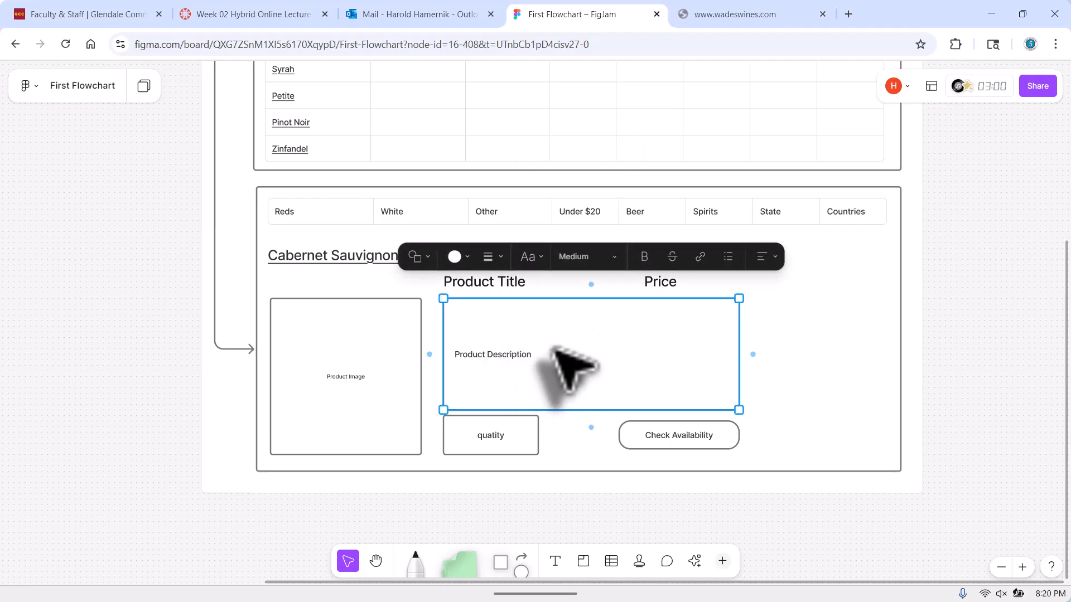
{"action": "left_click", "coordinate": [516, 438]}
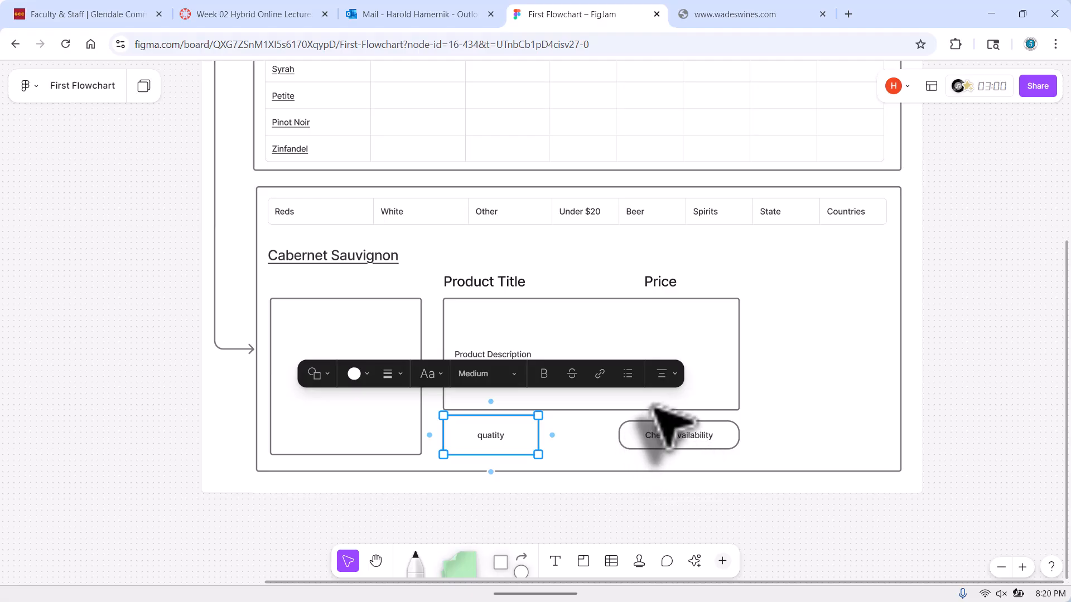
{"action": "scroll", "coordinate": [664, 425], "scroll_direction": "down", "scroll_amount": 3}
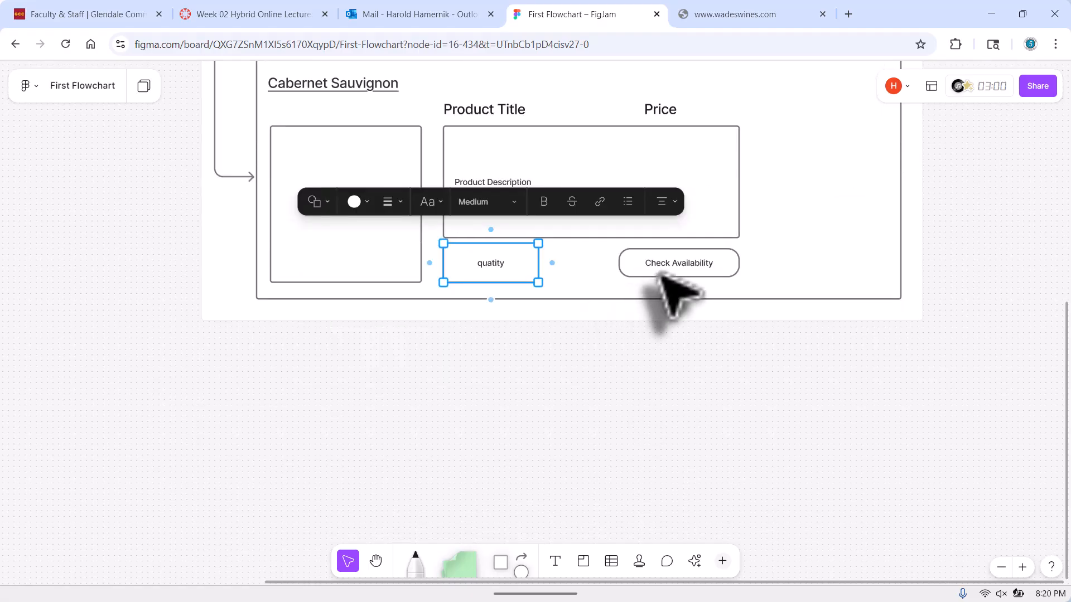
{"action": "left_click", "coordinate": [678, 266]}
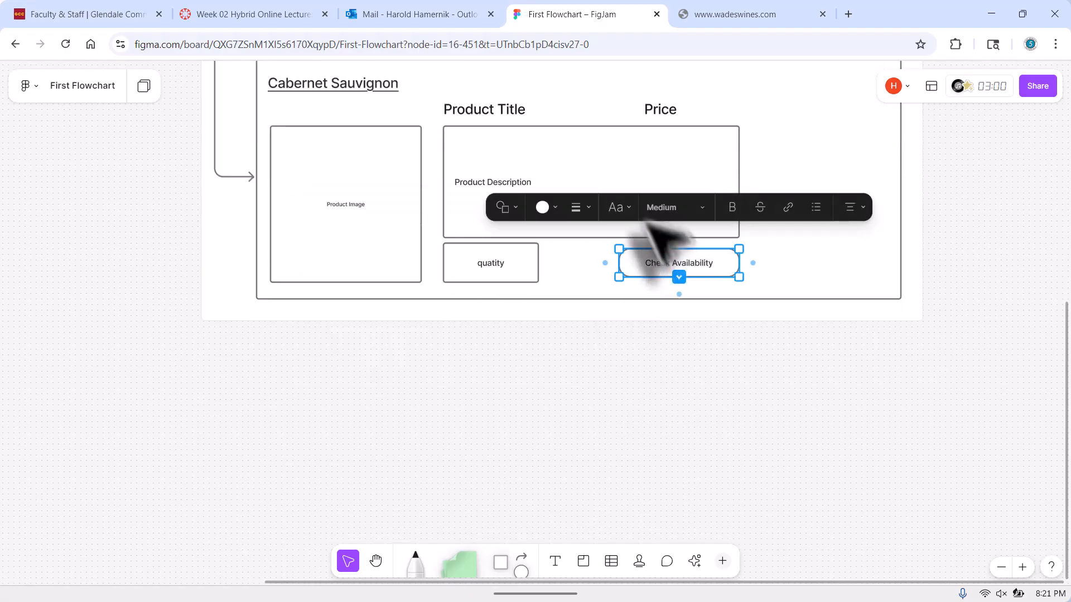
{"action": "left_click", "coordinate": [543, 208]}
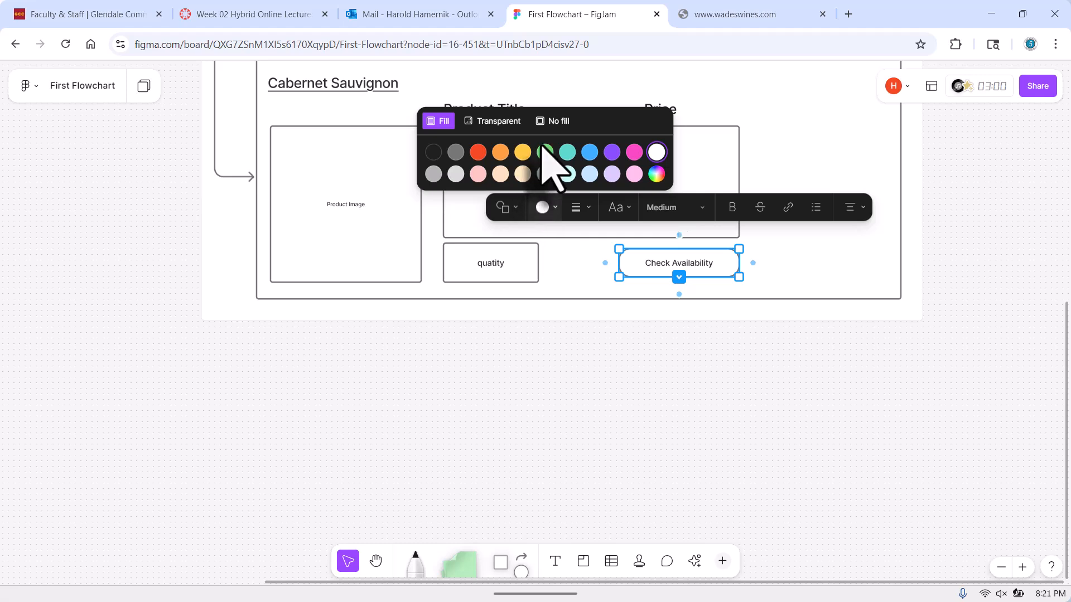
{"action": "left_click", "coordinate": [544, 152]}
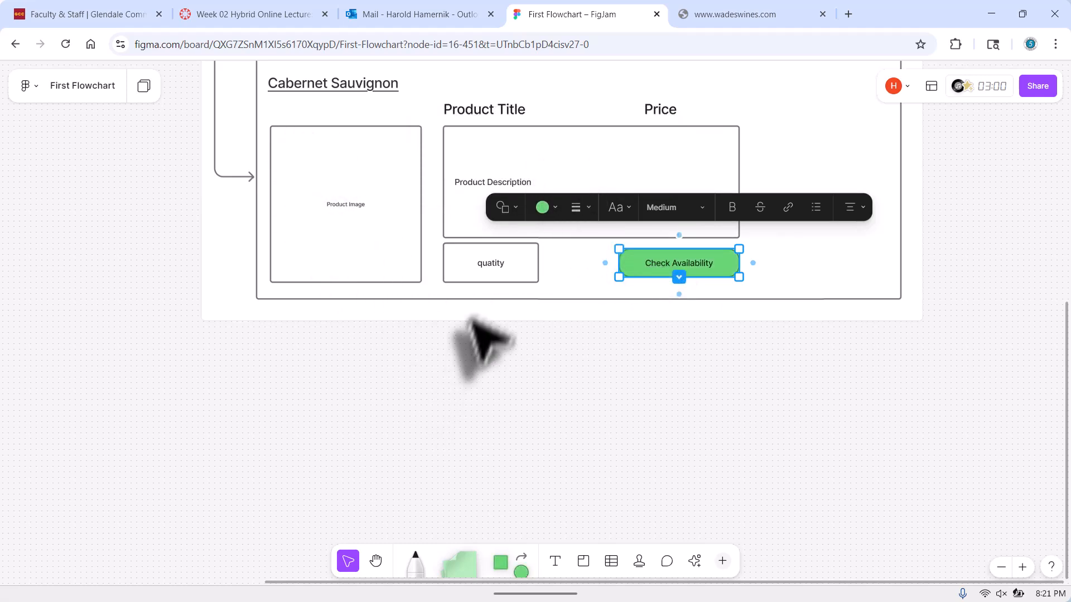
{"action": "left_click", "coordinate": [474, 299]}
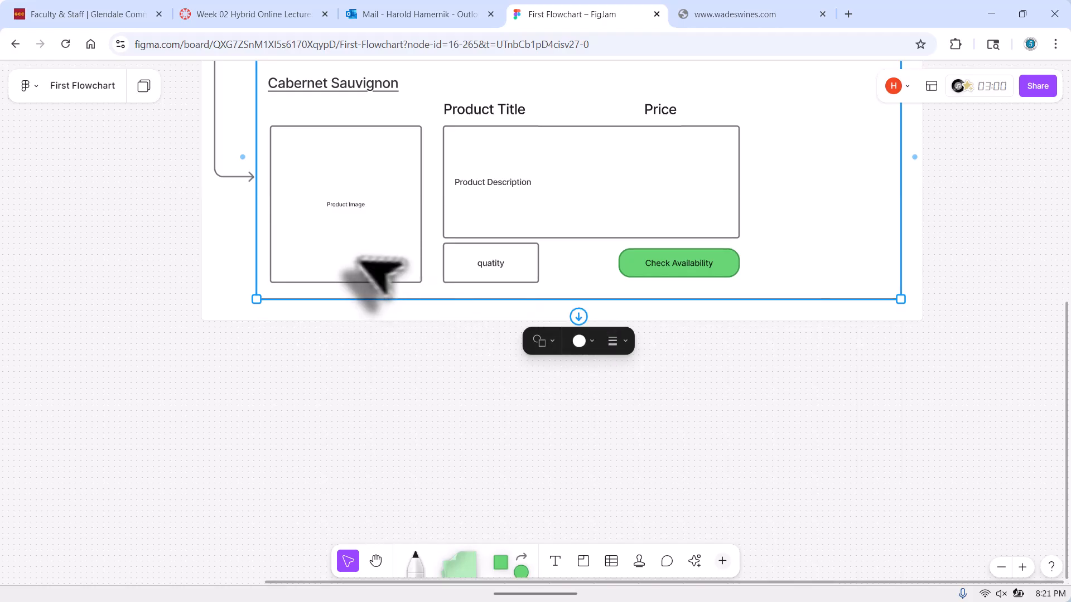
Draw a green rectangle just below the product detail frame, about as wide as the frame.
{"action": "left_click", "coordinate": [521, 493]}
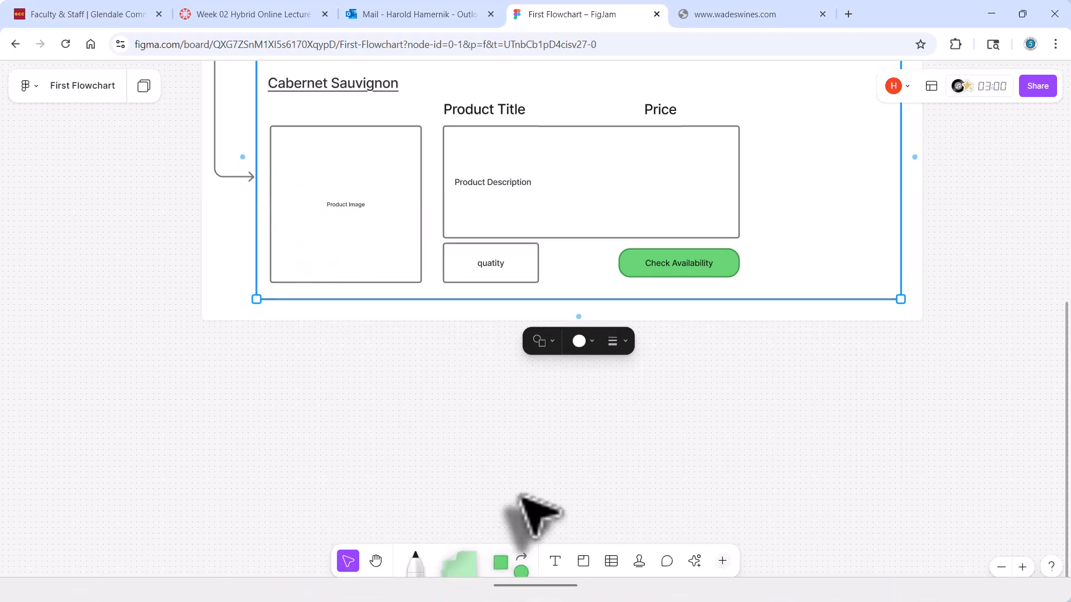
{"action": "left_click", "coordinate": [502, 557]}
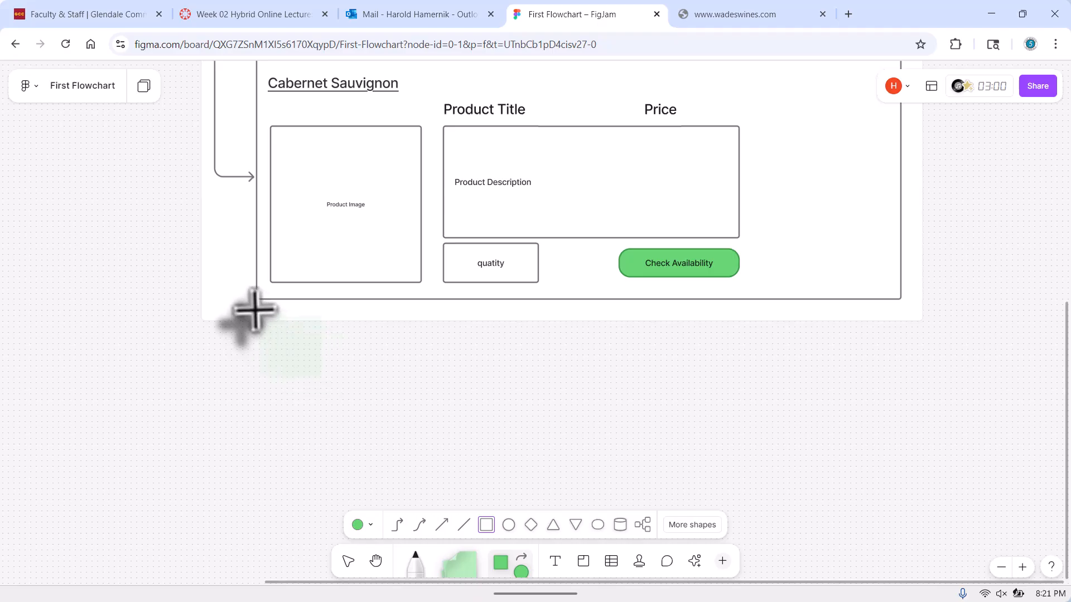
{"action": "mouse_move", "coordinate": [254, 310]}
{"action": "left_mouse_down"}
{"action": "mouse_move", "coordinate": [800, 449]}
{"action": "mouse_move", "coordinate": [908, 443]}
{"action": "mouse_move", "coordinate": [895, 417]}
{"action": "left_mouse_up"}
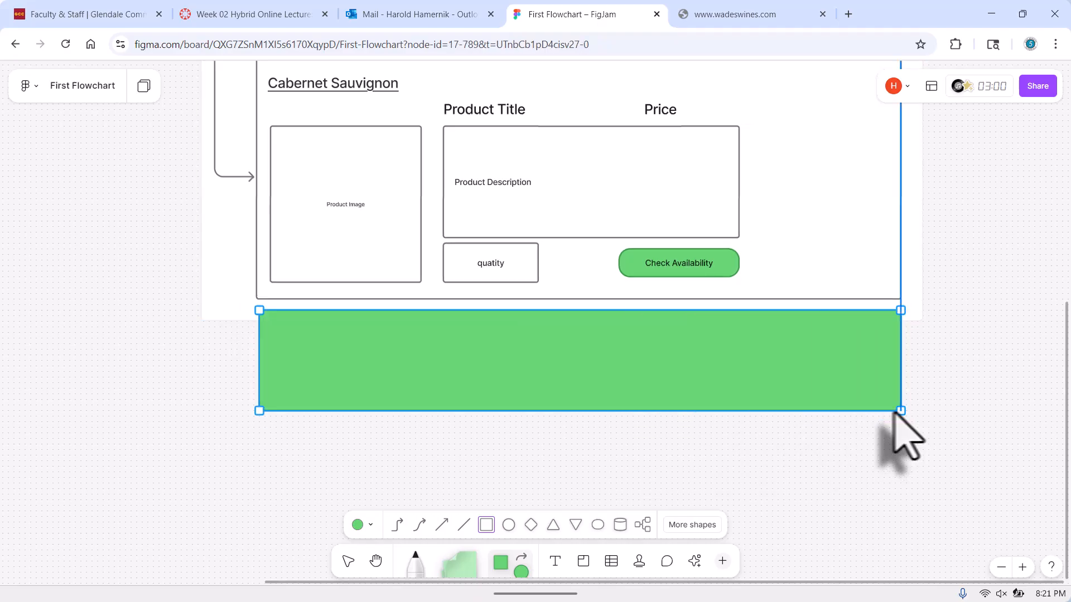
Label the green rectangle with "Your selection is available, Please call" plus the phone number, and connect the Check Availability button to it.
{"action": "left_click", "coordinate": [555, 561]}
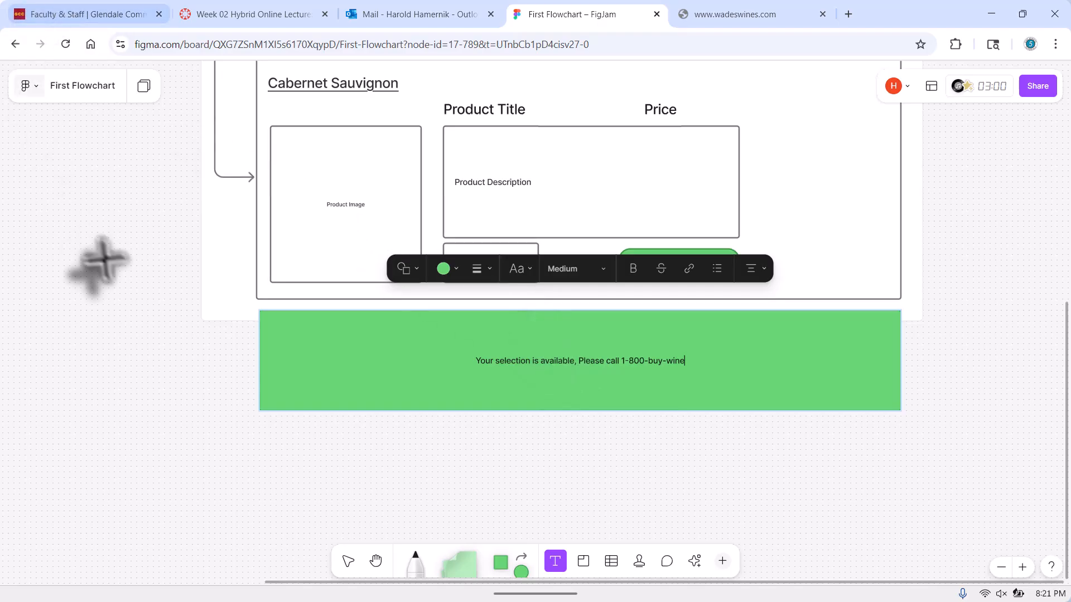
{"action": "left_click", "coordinate": [382, 450]}
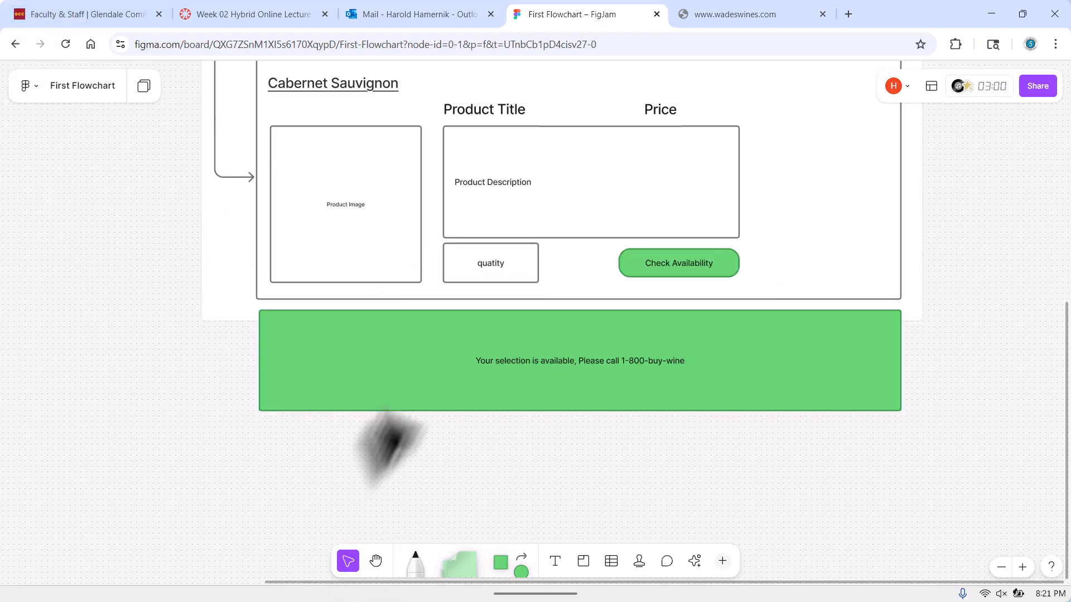
{"action": "left_click", "coordinate": [685, 275]}
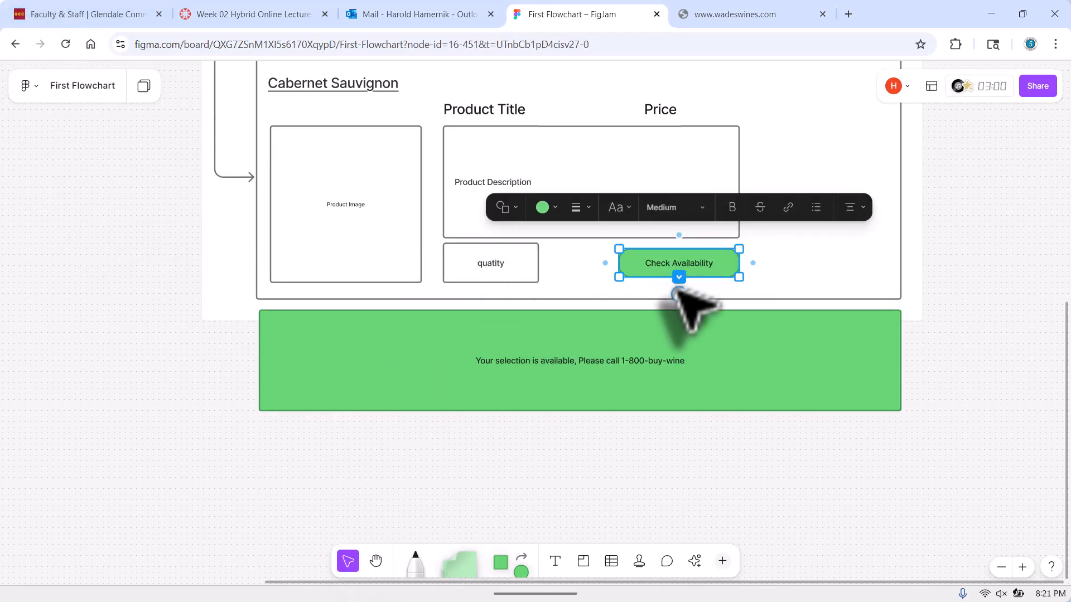
{"action": "left_click_drag", "start_coordinate": [679, 294], "coordinate": [578, 322]}
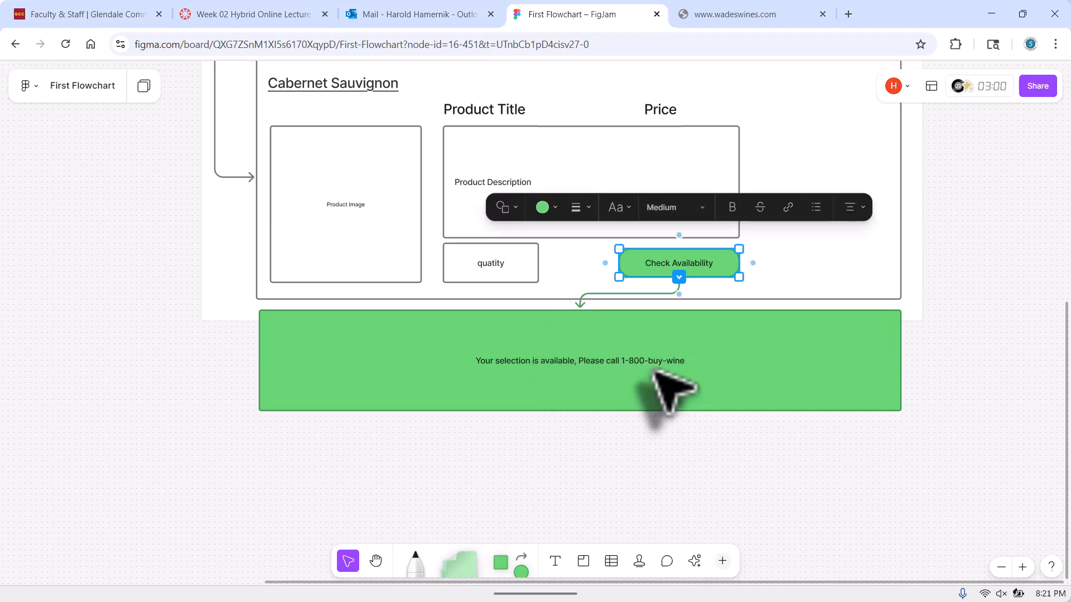
Add an empty second row to the category table in the product detail frame.
{"action": "scroll", "coordinate": [669, 393], "scroll_direction": "up", "scroll_amount": 5}
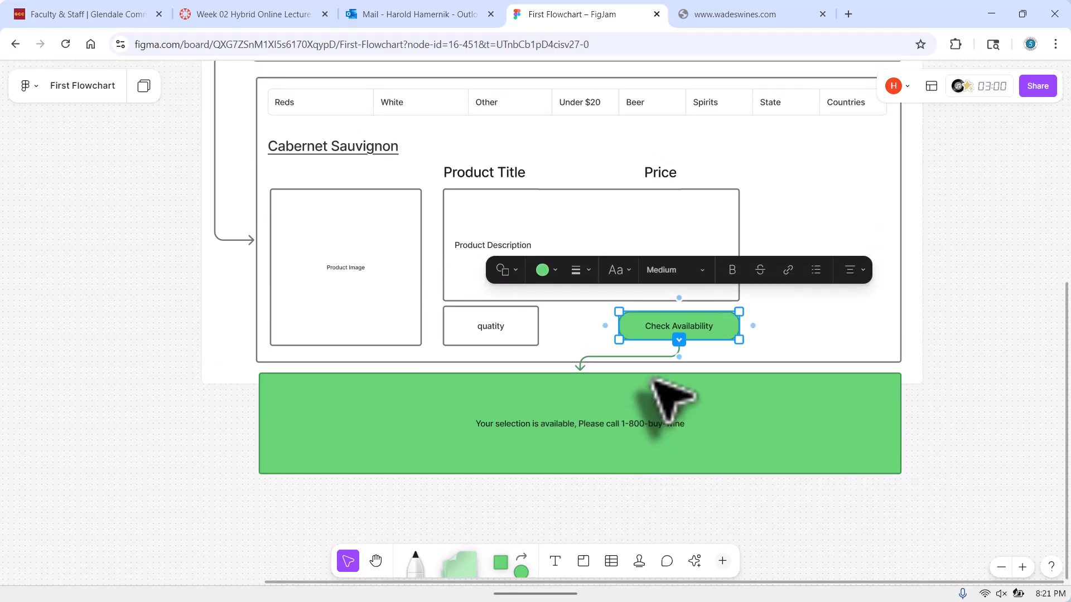
{"action": "scroll", "coordinate": [669, 393], "scroll_direction": "up", "scroll_amount": 4}
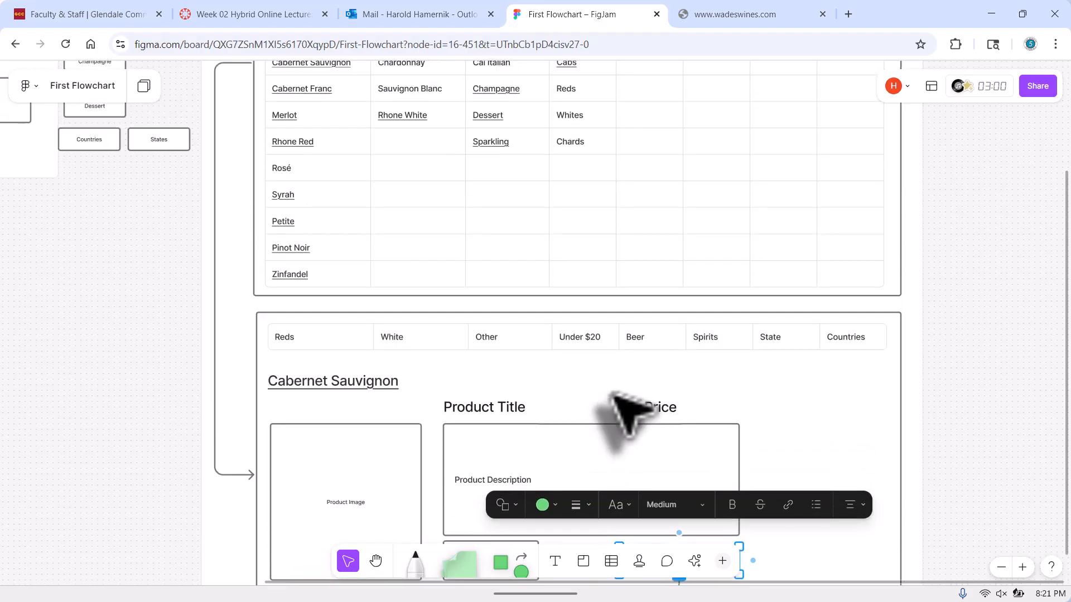
{"action": "scroll", "coordinate": [491, 383], "scroll_direction": "up", "scroll_amount": 2}
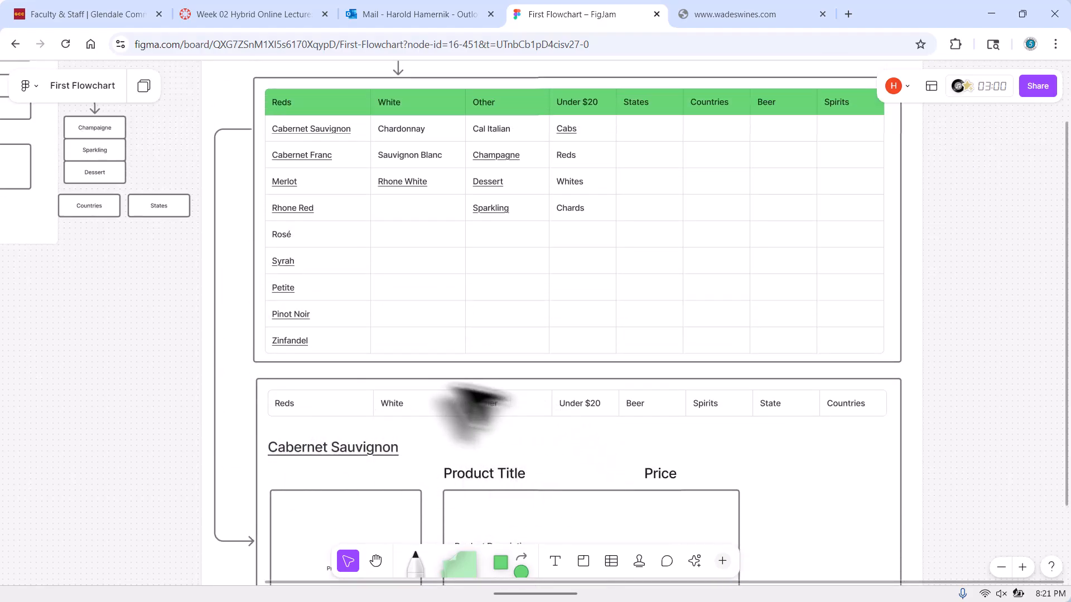
{"action": "left_click", "coordinate": [397, 403]}
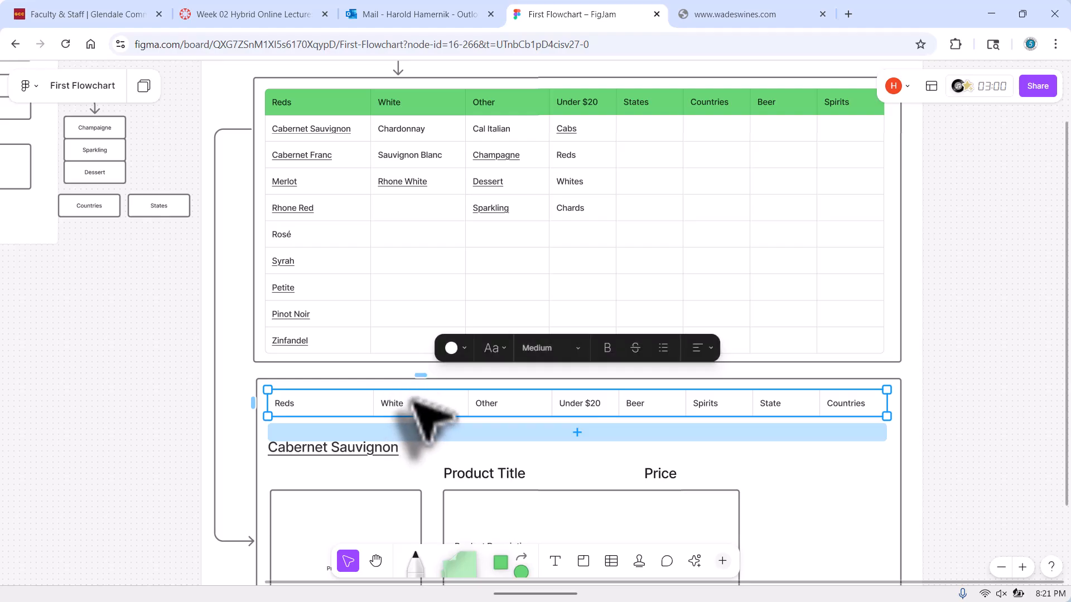
{"action": "double_click", "coordinate": [414, 398]}
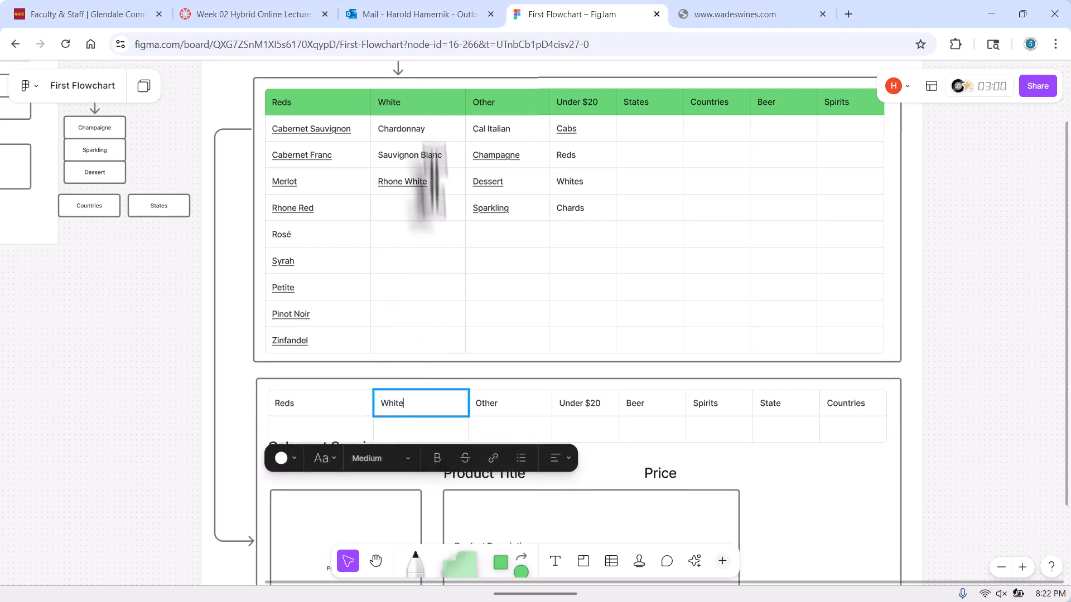
Duplicate the product detail frame together with its contents and green availability message, placing the copy just right of Section 2.
{"action": "scroll", "coordinate": [476, 293], "scroll_direction": "up", "scroll_amount": 1}
{"action": "scroll", "coordinate": [476, 292], "scroll_direction": "up", "scroll_amount": 1}
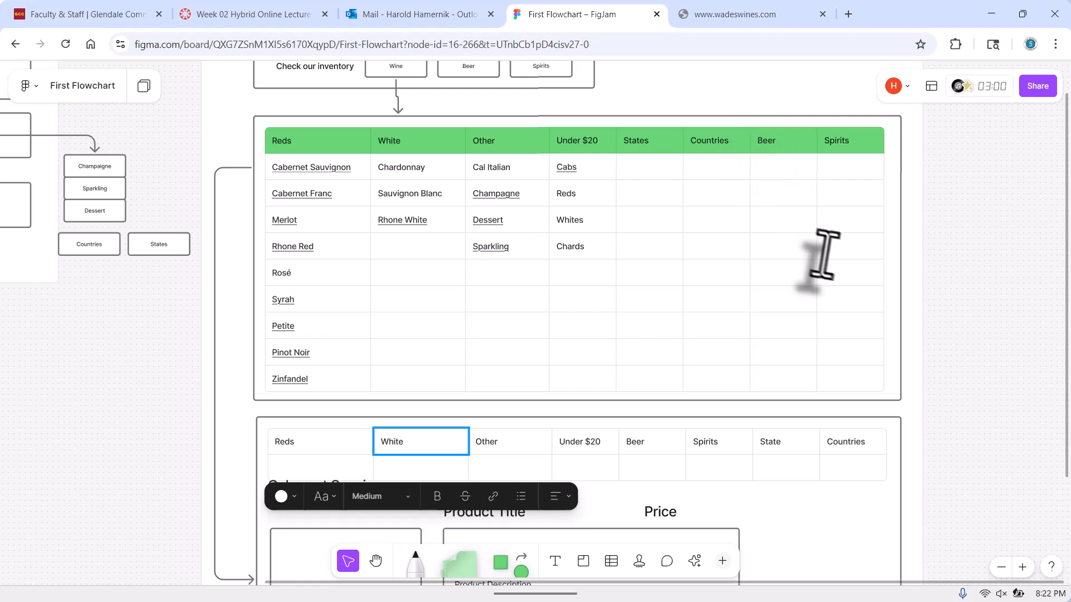
{"action": "key", "text": "ctrl+minus"}
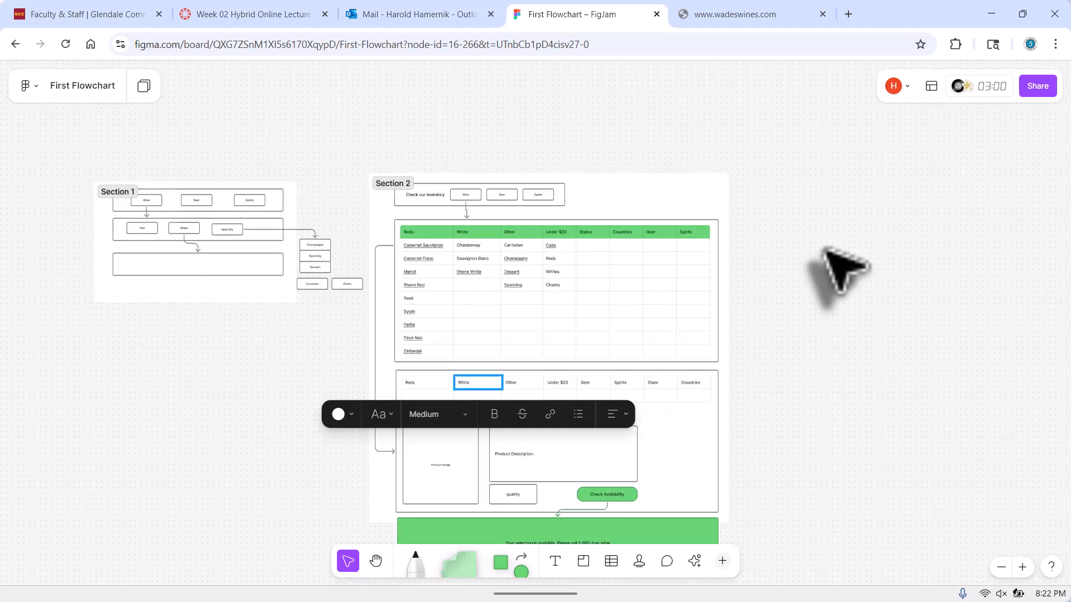
{"action": "left_click", "coordinate": [825, 250]}
{"action": "scroll", "coordinate": [783, 331], "scroll_direction": "down", "scroll_amount": 2}
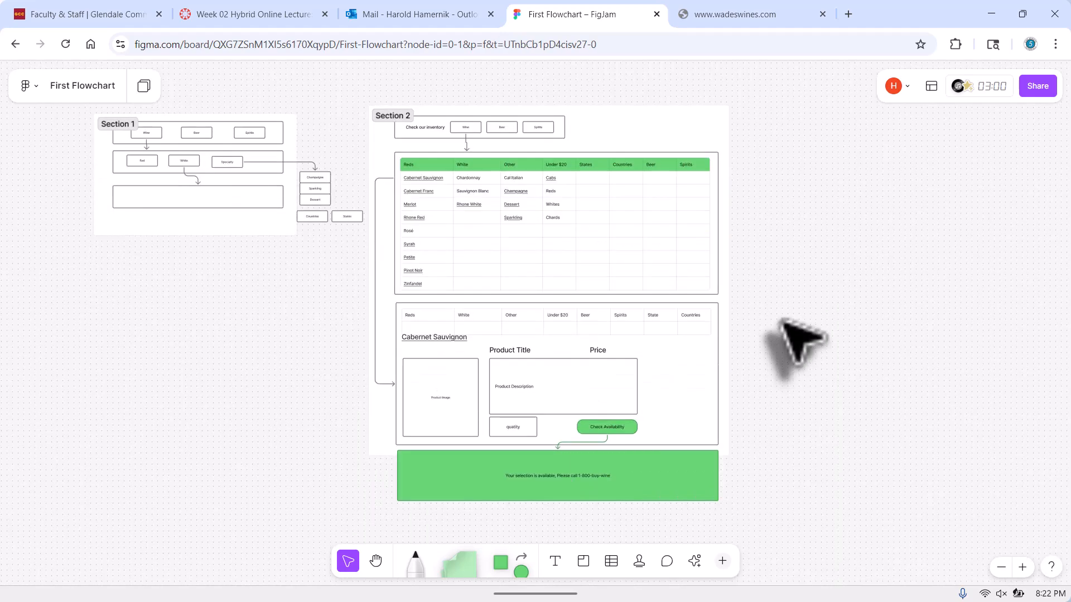
{"action": "left_click_drag", "start_coordinate": [763, 311], "coordinate": [387, 482]}
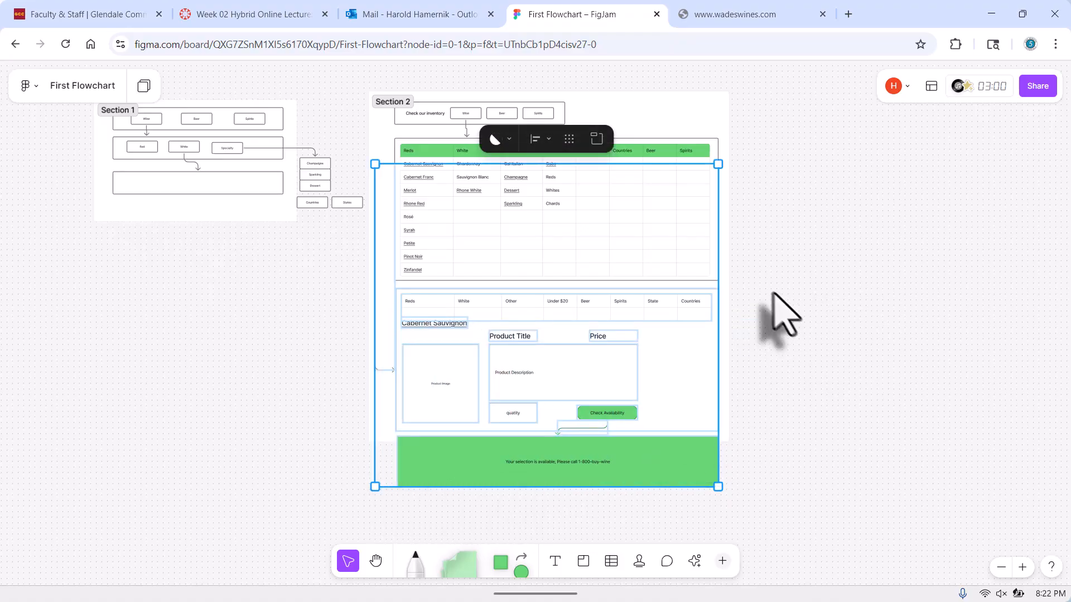
{"action": "left_click_drag", "start_coordinate": [775, 292], "coordinate": [425, 501]}
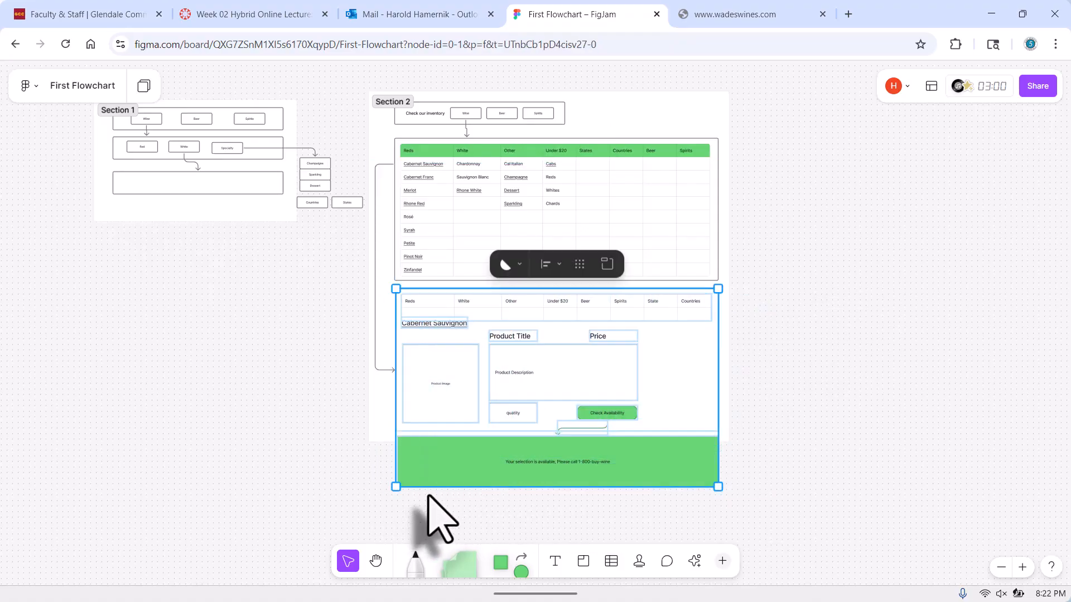
{"action": "left_click_drag", "start_coordinate": [438, 381], "coordinate": [765, 359]}
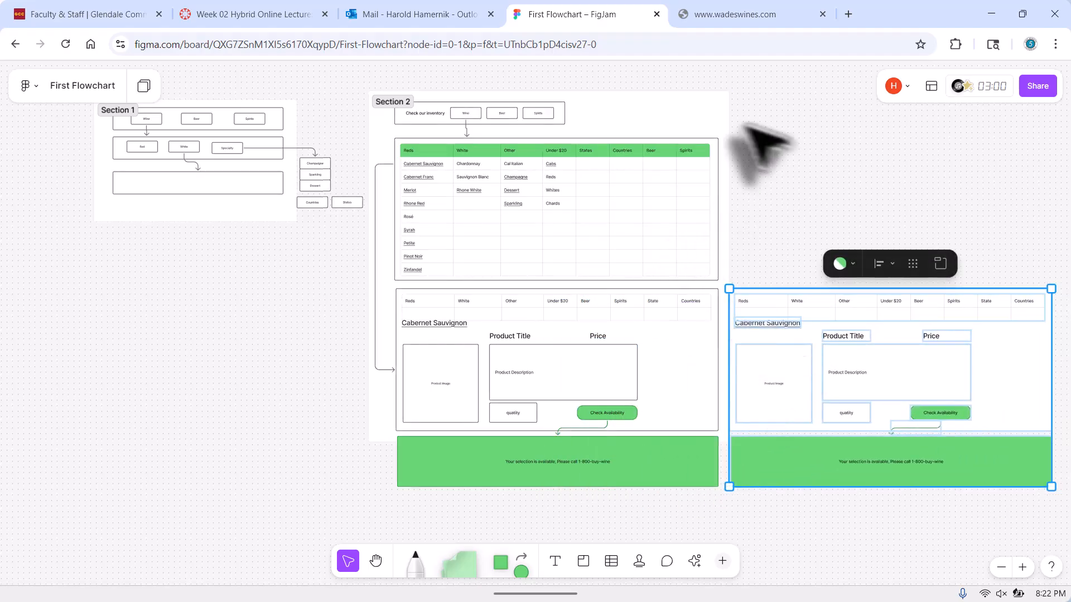
Duplicate the wine list table with its frame and place the copy directly above the duplicated product detail frame.
{"action": "left_click_drag", "start_coordinate": [743, 139], "coordinate": [415, 286]}
{"action": "left_click_drag", "start_coordinate": [480, 245], "coordinate": [636, 278]}
{"action": "key", "text": "space"}
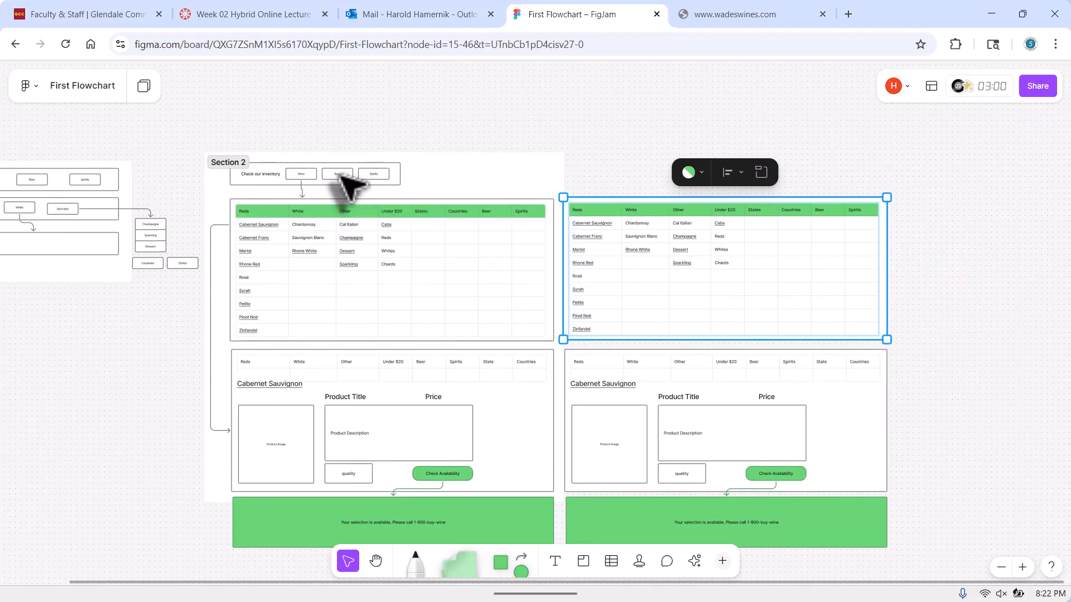
Draw a connector from the Beer box in the inventory row to the top of the duplicated list table's frame.
{"action": "left_click", "coordinate": [340, 174]}
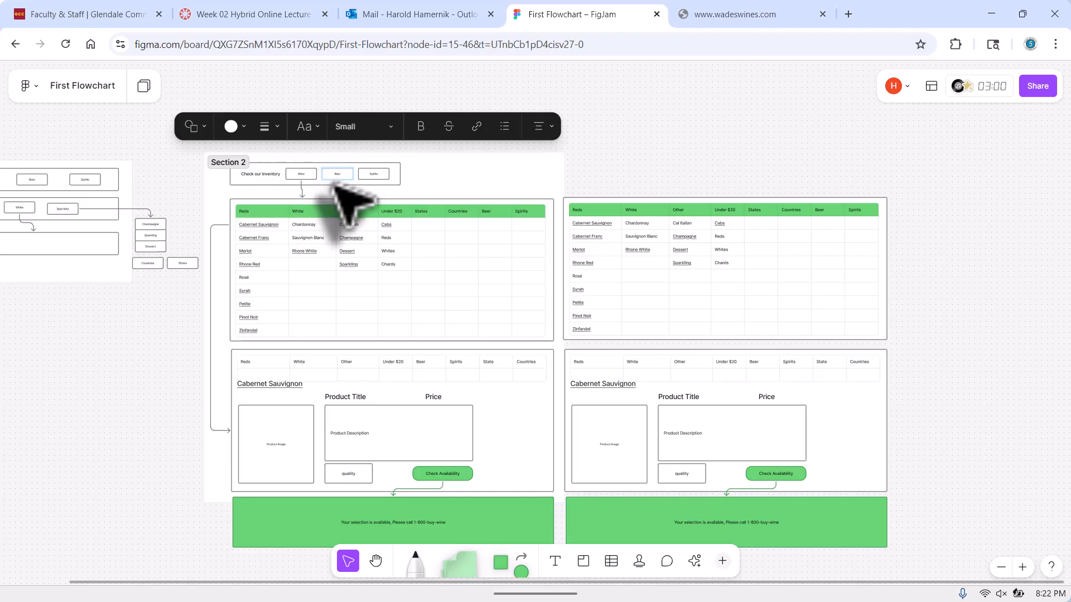
{"action": "scroll", "coordinate": [343, 204], "scroll_direction": "up", "scroll_amount": 6}
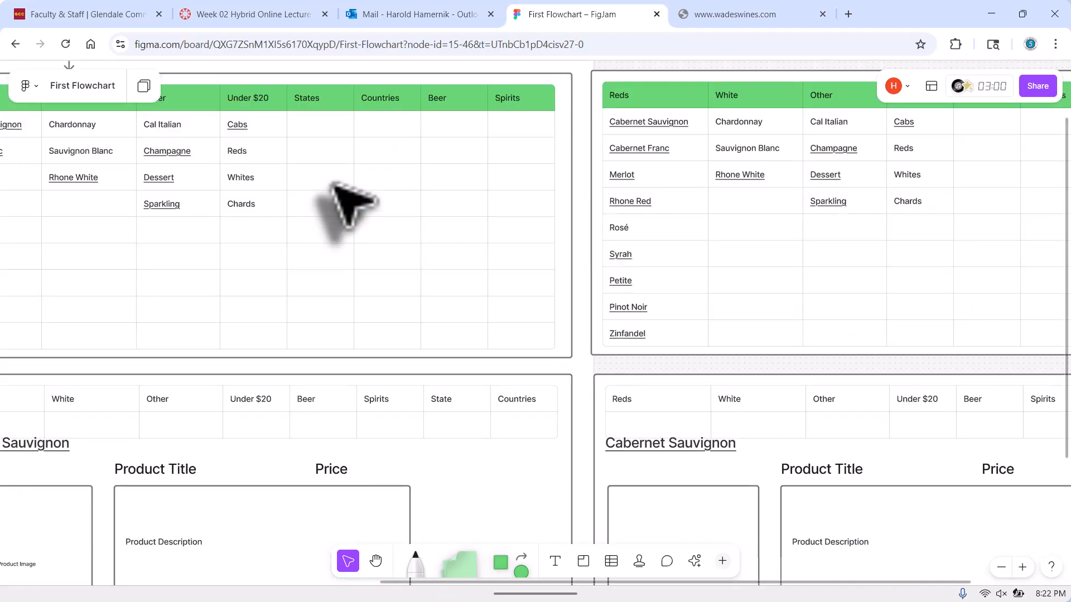
{"action": "left_click", "coordinate": [390, 262]}
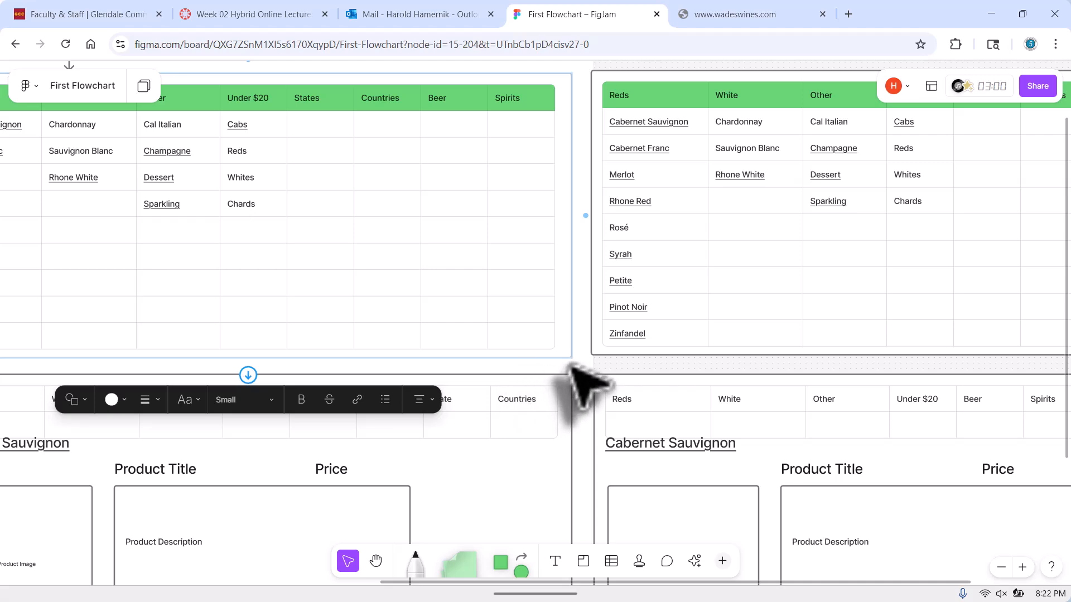
{"action": "left_click", "coordinate": [579, 382]}
{"action": "left_click_drag", "start_coordinate": [437, 210], "coordinate": [500, 398]}
{"action": "left_click", "coordinate": [218, 225]}
{"action": "left_click_drag", "start_coordinate": [211, 239], "coordinate": [915, 257]}
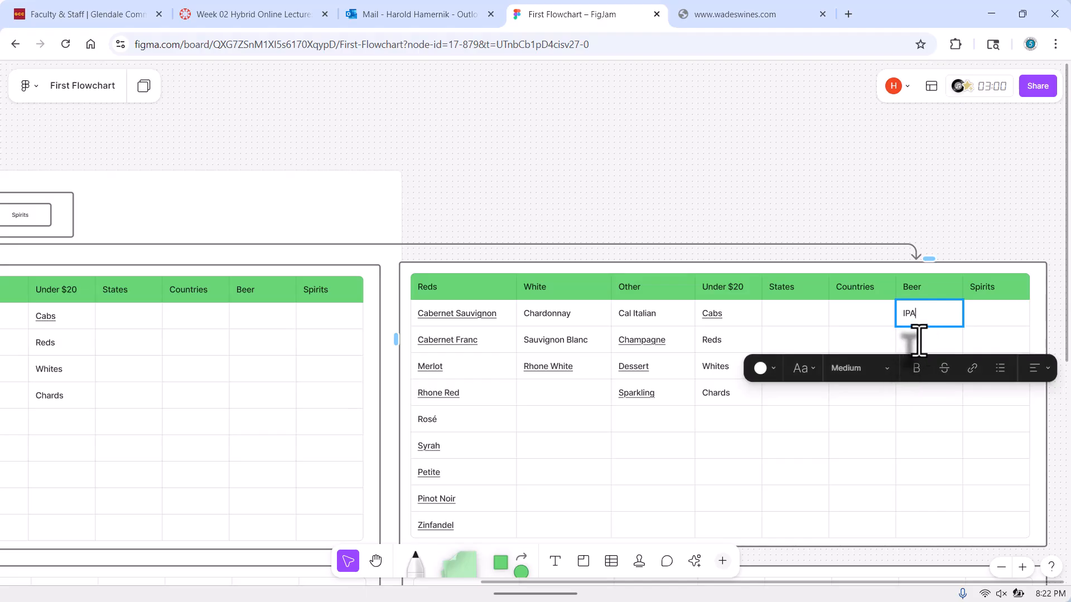
List Stouts and Imperials below IPA in the Beer column of the duplicated table.
{"action": "left_click", "coordinate": [918, 341]}
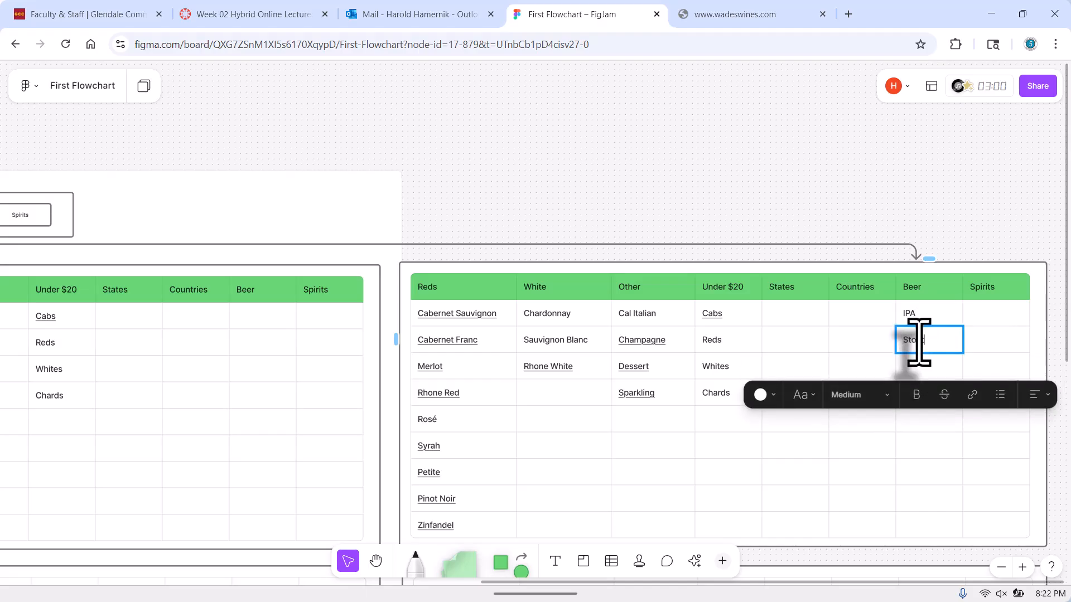
{"action": "left_click", "coordinate": [915, 368]}
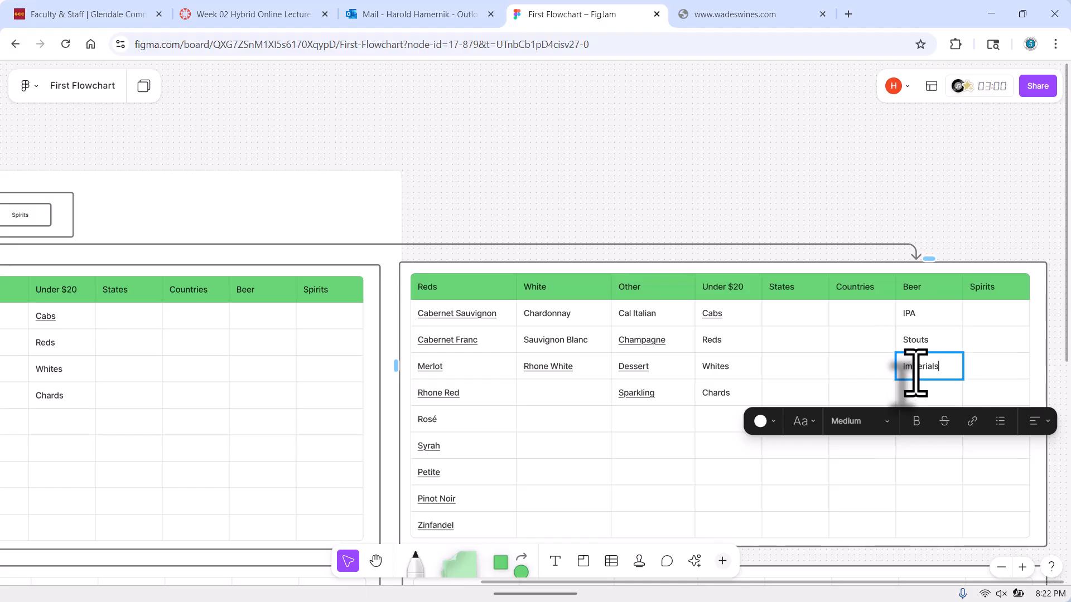
{"action": "left_click", "coordinate": [917, 393]}
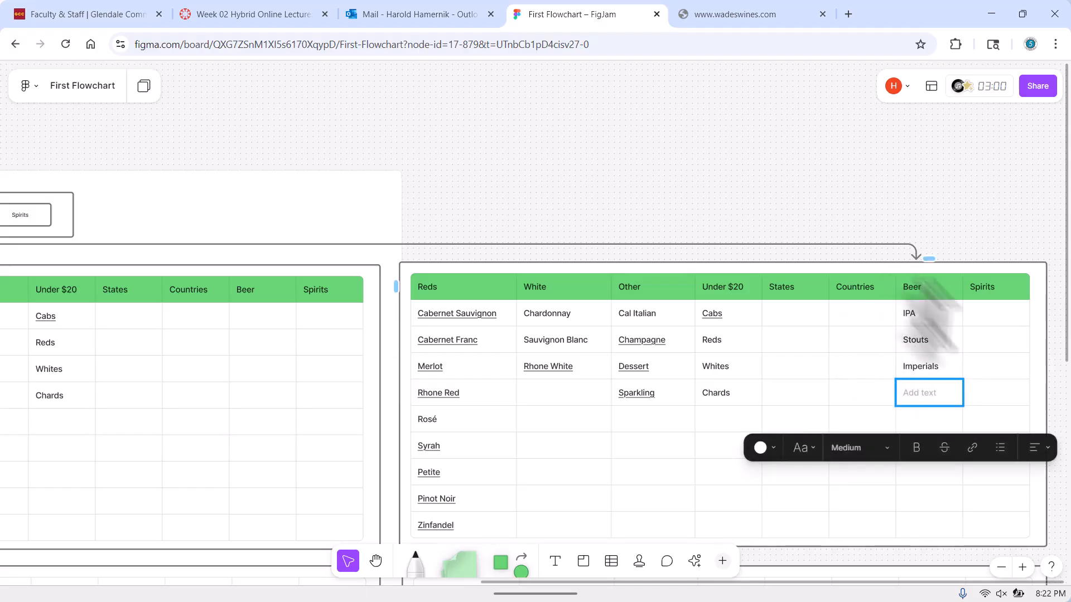
{"action": "left_click", "coordinate": [845, 203]}
Draw a connector from the right side of the duplicated table's frame to the right side of the duplicated product detail frame.
{"action": "scroll", "coordinate": [853, 279], "scroll_direction": "down", "scroll_amount": 3}
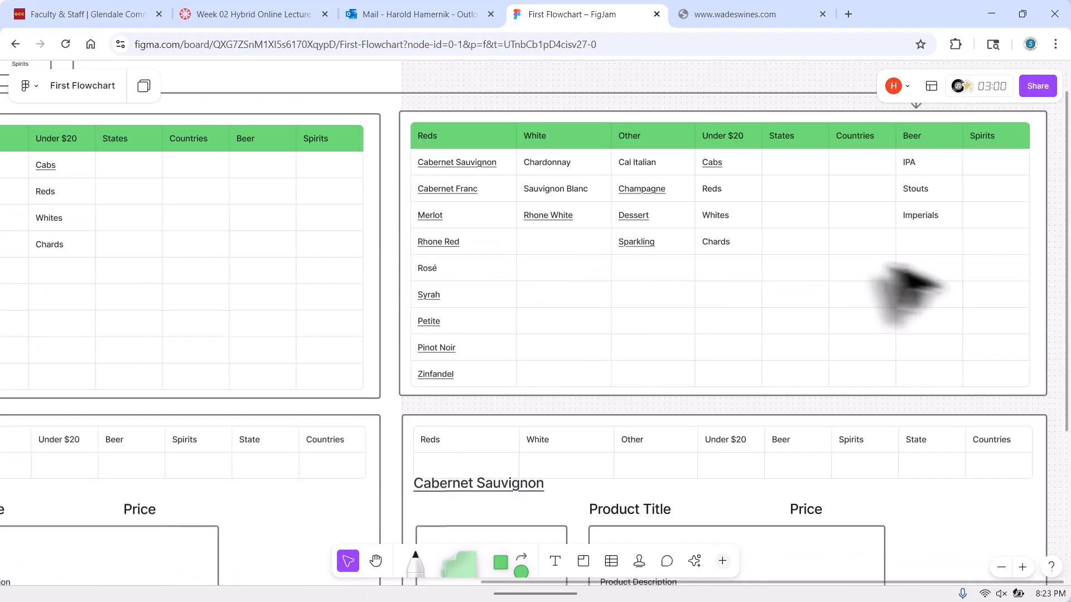
{"action": "left_click", "coordinate": [942, 231]}
{"action": "key", "text": "h"}
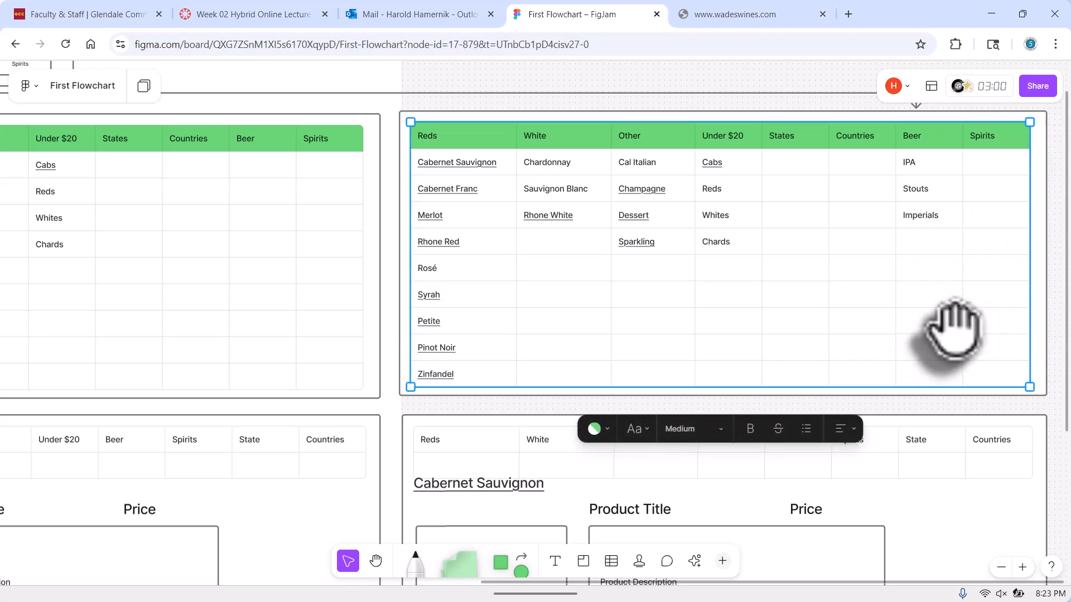
{"action": "left_click_drag", "start_coordinate": [956, 335], "coordinate": [736, 346]}
{"action": "key", "text": "v"}
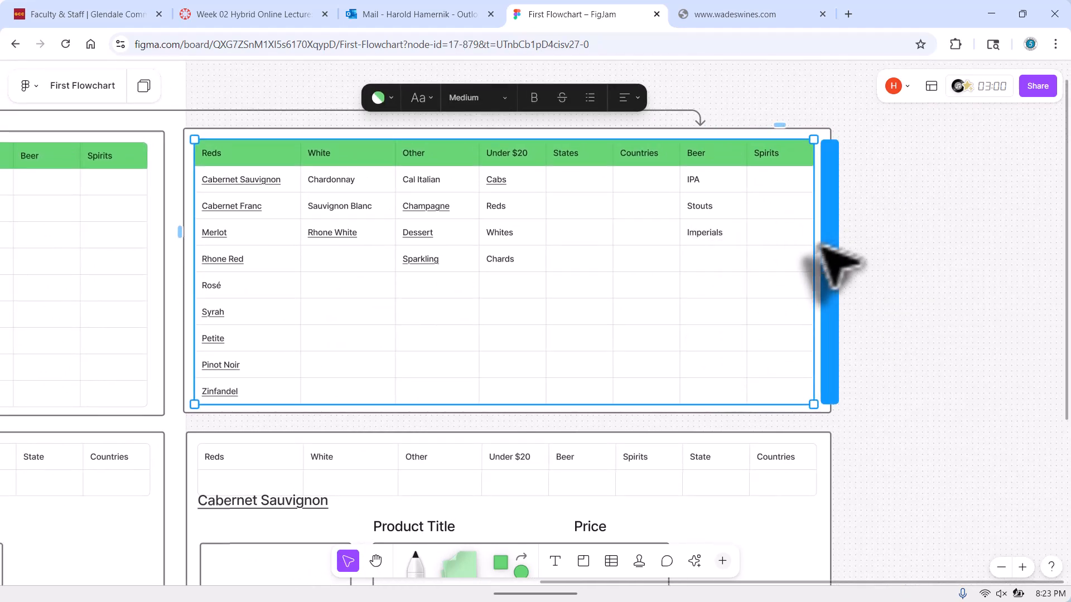
{"action": "left_click", "coordinate": [904, 259]}
{"action": "left_click", "coordinate": [815, 232]}
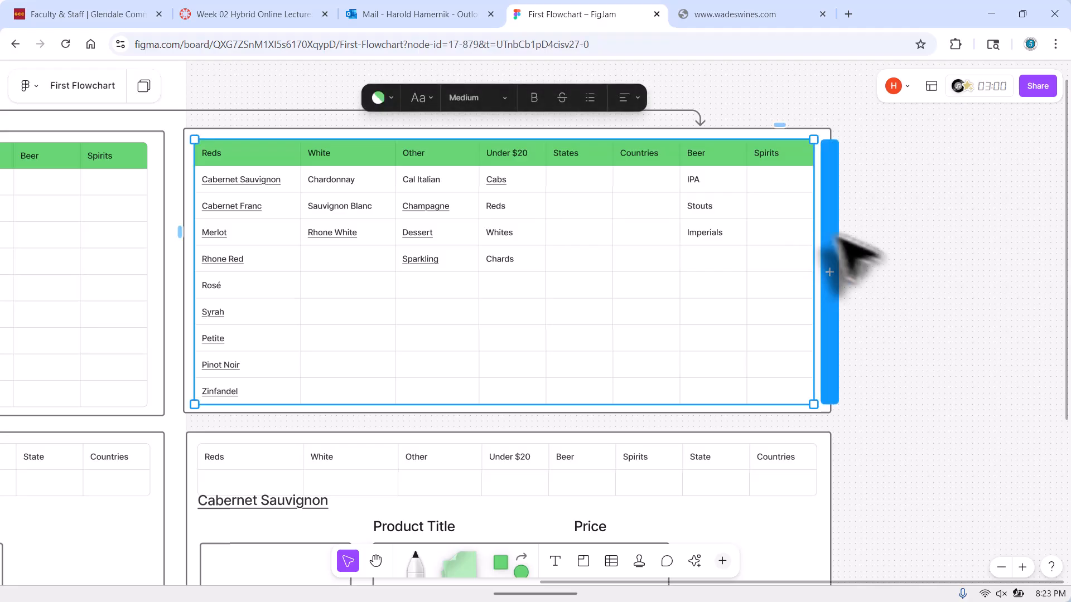
{"action": "left_click", "coordinate": [834, 260]}
{"action": "left_click", "coordinate": [831, 268]}
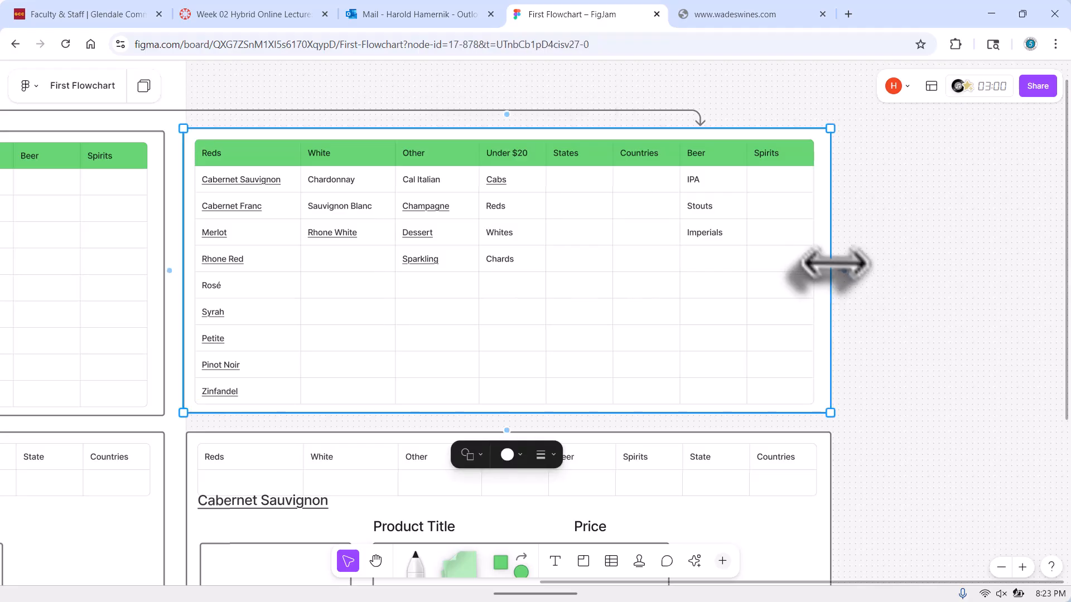
{"action": "left_click_drag", "start_coordinate": [848, 271], "coordinate": [815, 530]}
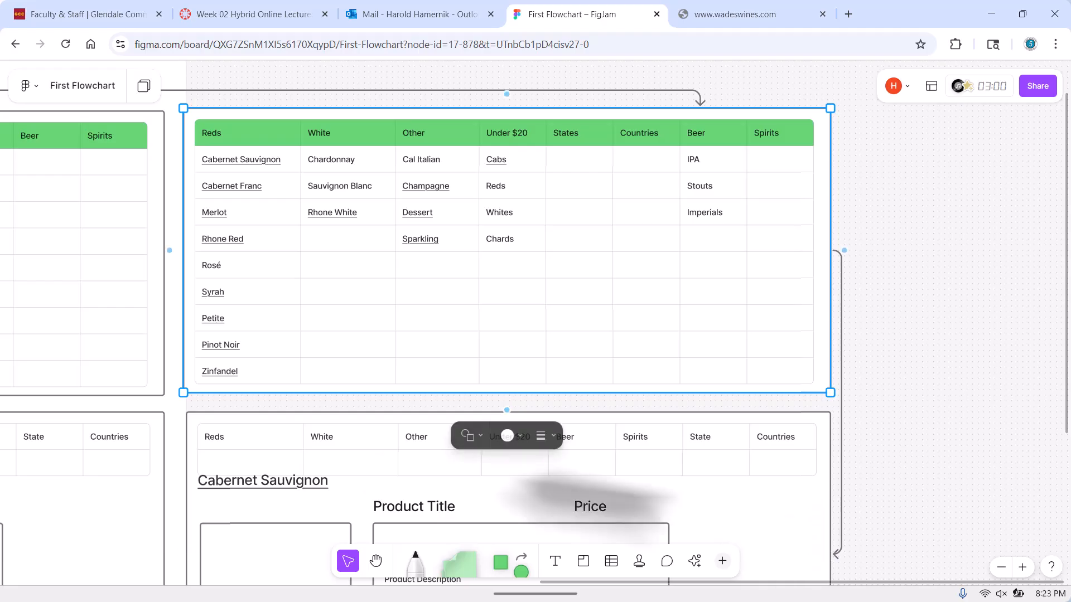
{"action": "double_click", "coordinate": [279, 492]}
{"action": "left_click", "coordinate": [277, 485]}
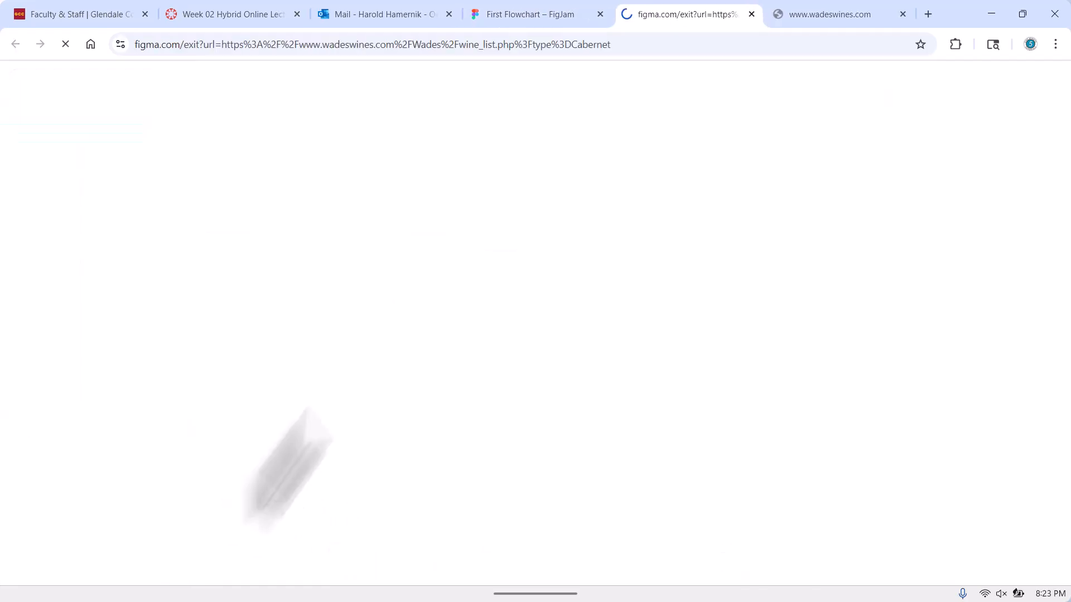
{"action": "left_click", "coordinate": [751, 14]}
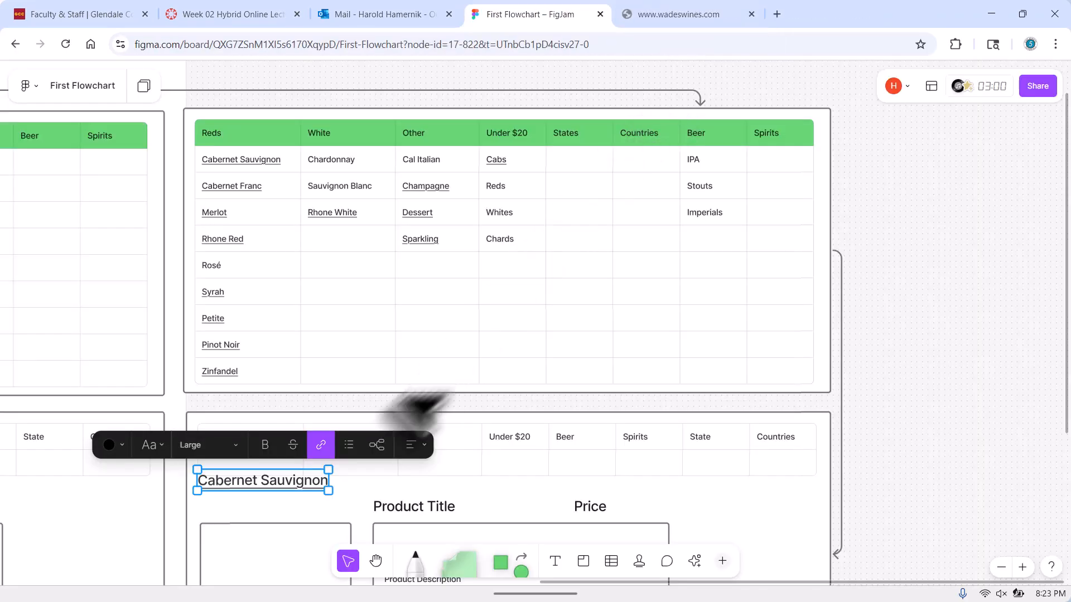
Replace the linked Cabernet Sauvignon heading in the duplicated product detail frame with the text Imperial Beers.
{"action": "key", "text": "Escape"}
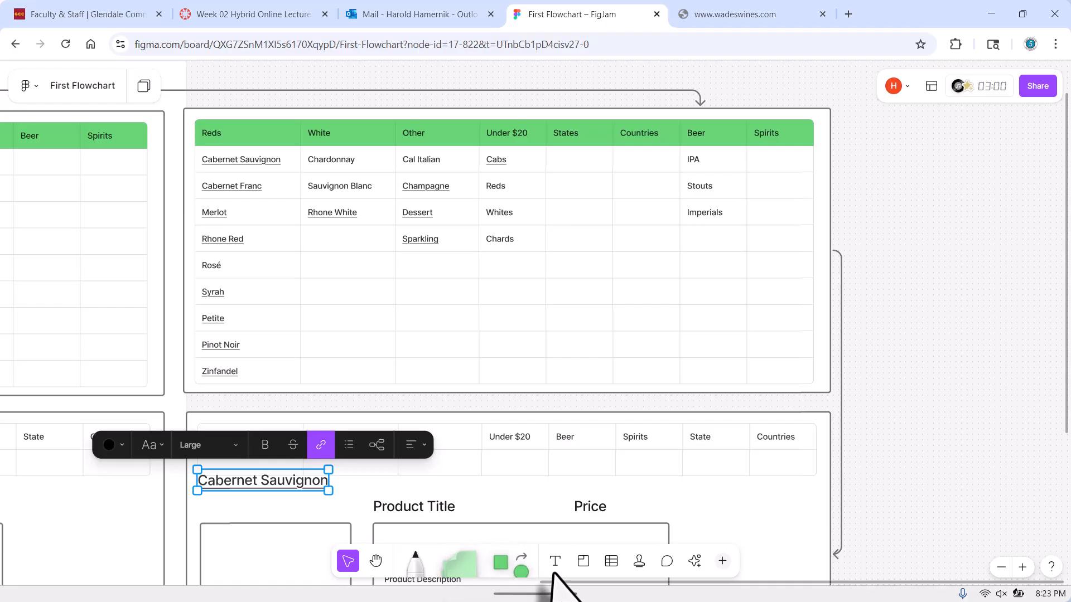
{"action": "key", "text": "Return"}
{"action": "type", "text": "IMp"}
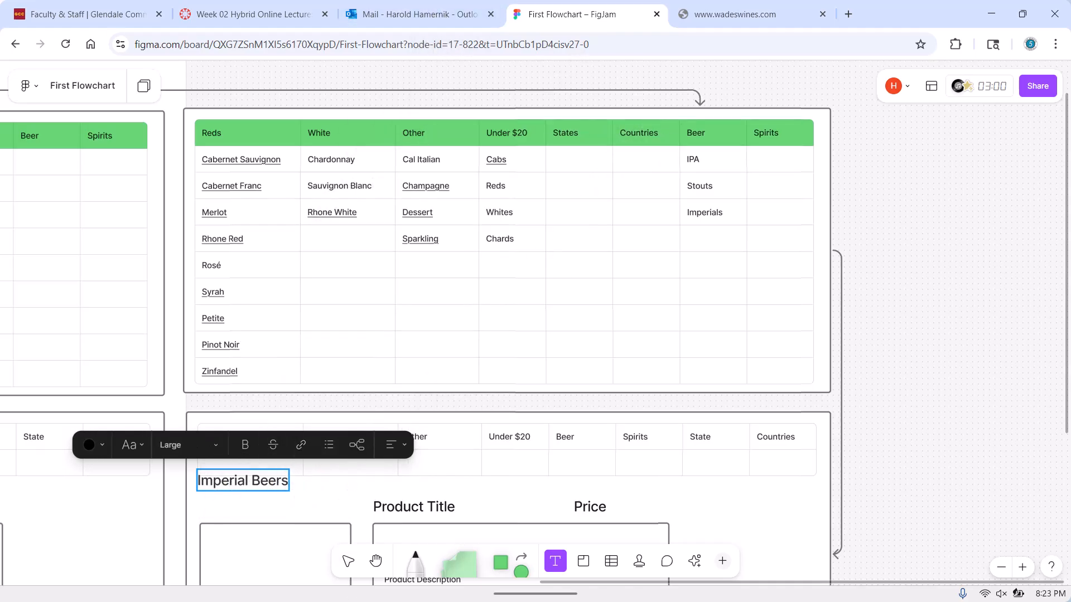
{"action": "mouse_move", "coordinate": [350, 561]}
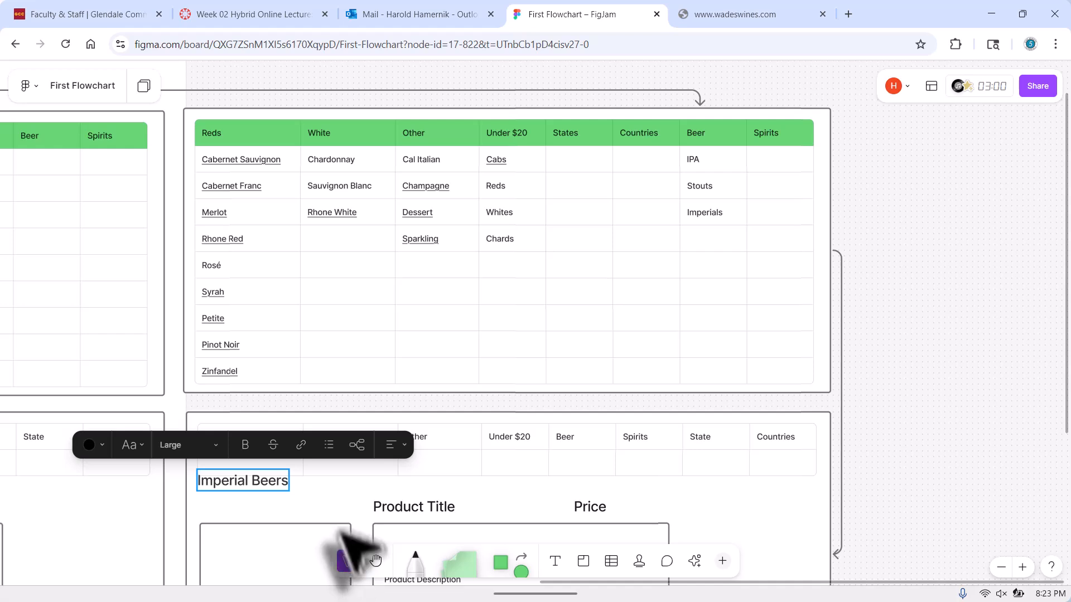
{"action": "left_click", "coordinate": [246, 483]}
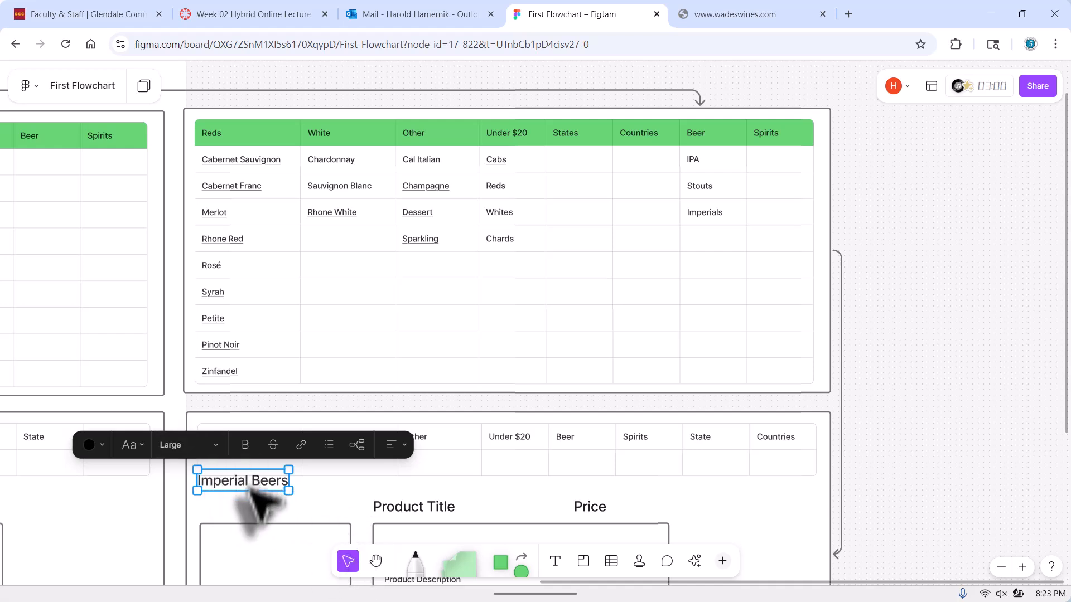
Move the Imperial Beers heading down so it sits just above the product image box, aligned with the box's left edge.
{"action": "mouse_move", "coordinate": [249, 489]}
{"action": "left_mouse_down"}
{"action": "mouse_move", "coordinate": [267, 514]}
{"action": "mouse_move", "coordinate": [254, 492]}
{"action": "left_mouse_up"}
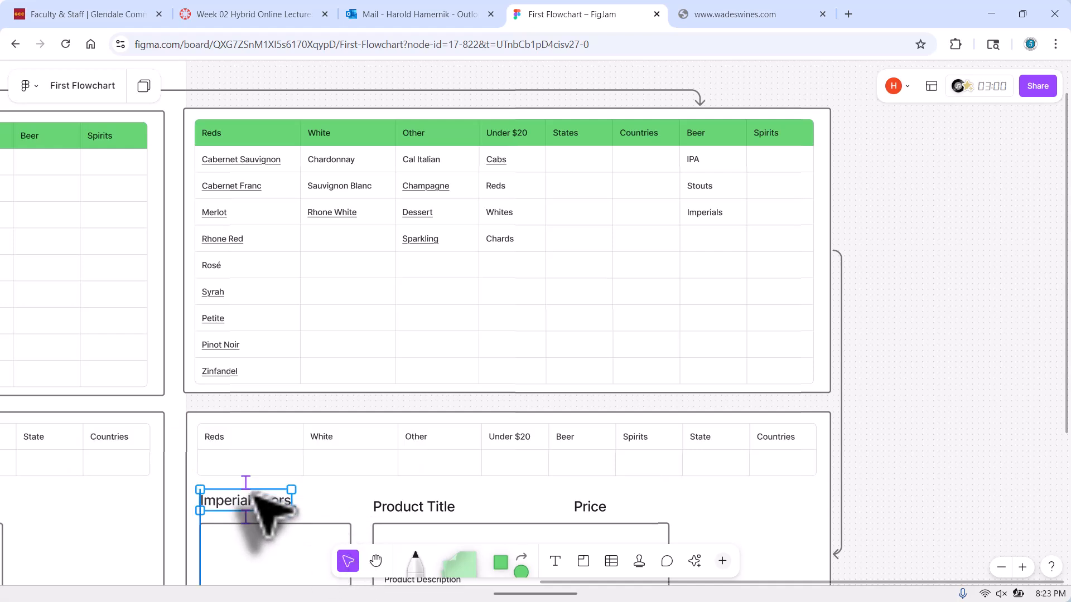
{"action": "left_click", "coordinate": [328, 505]}
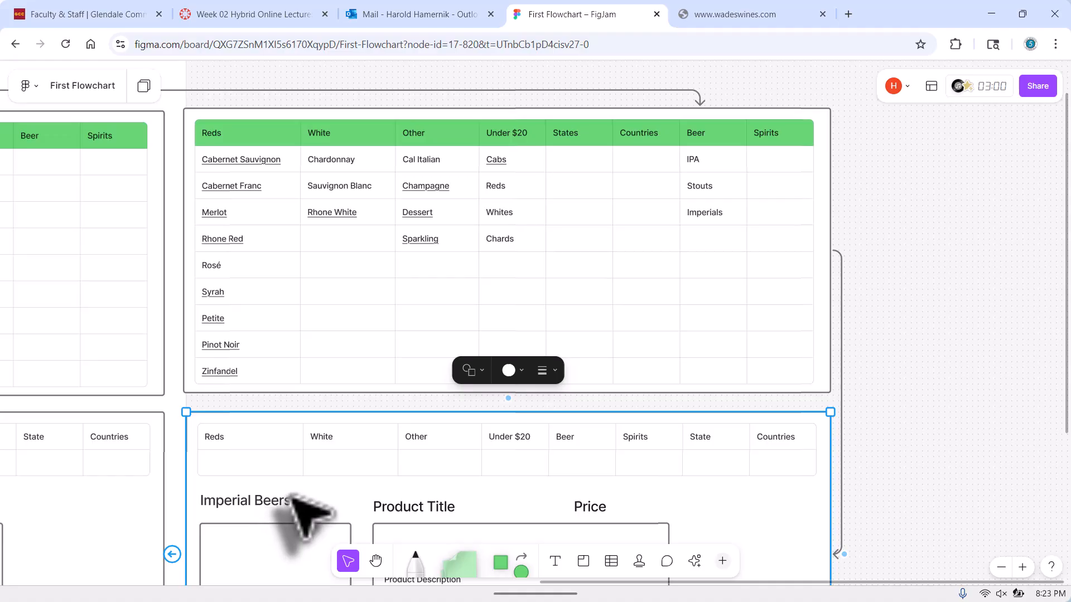
Correct the misspelled label of the box below the product description in the Imperial Beers frame to quantity.
{"action": "scroll", "coordinate": [636, 474], "scroll_direction": "down", "scroll_amount": 4}
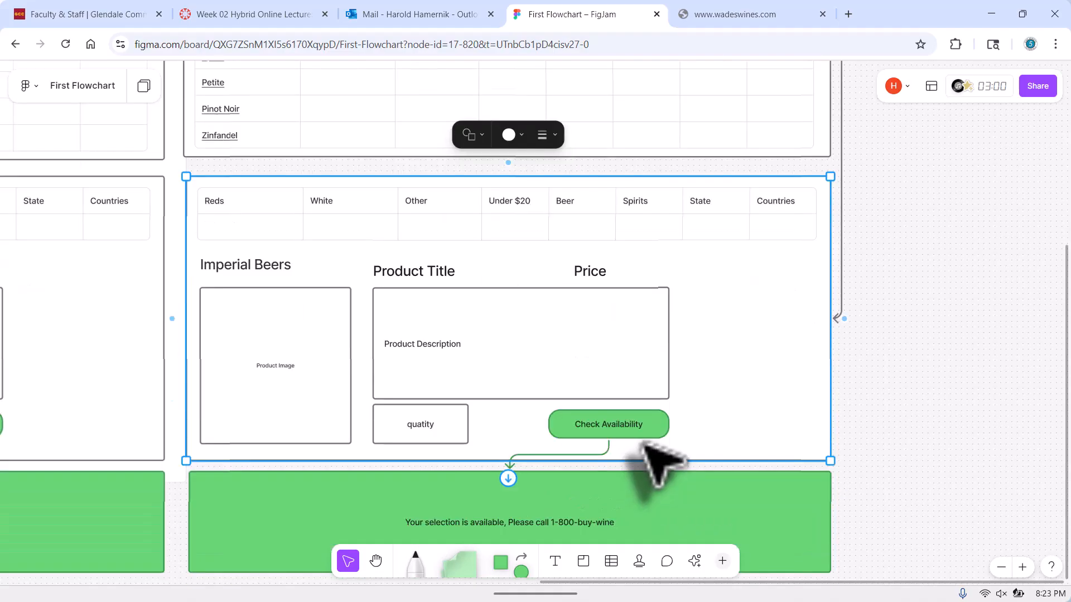
{"action": "scroll", "coordinate": [641, 444], "scroll_direction": "up", "scroll_amount": 1}
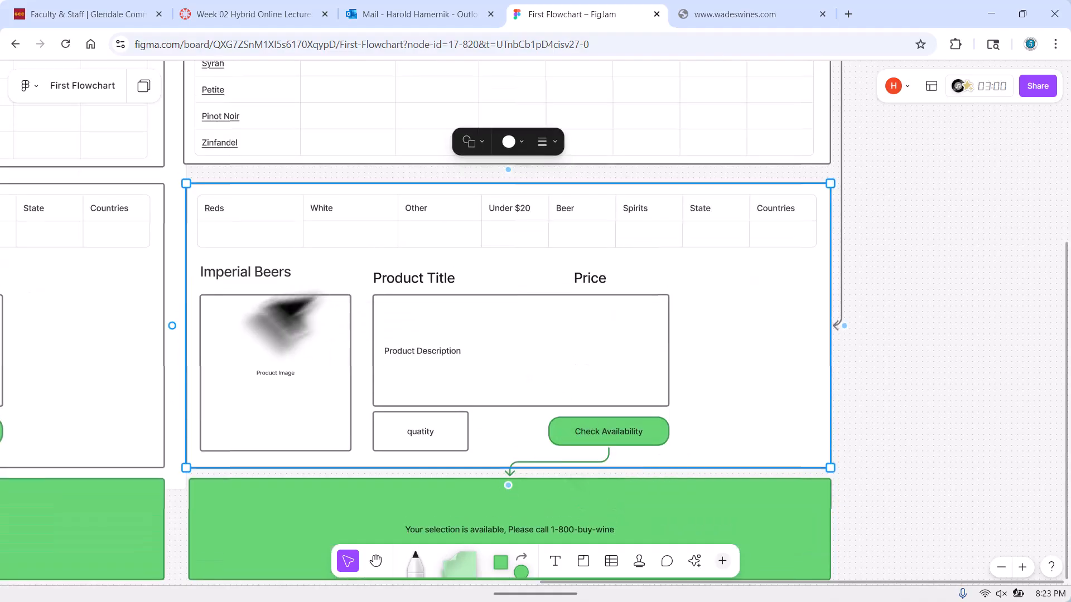
{"action": "double_click", "coordinate": [424, 430]}
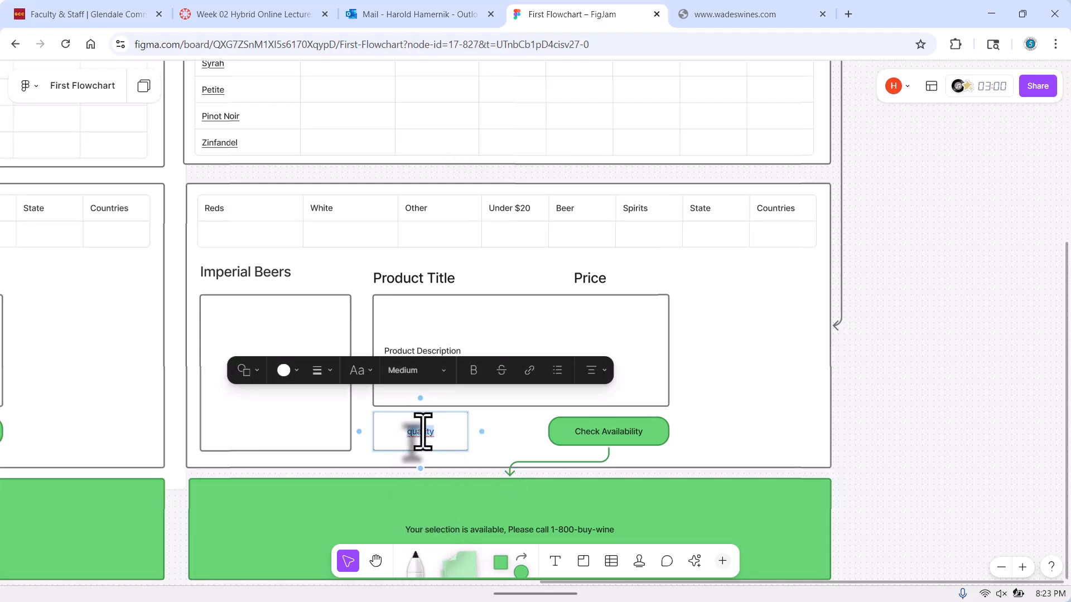
{"action": "left_click", "coordinate": [422, 431]}
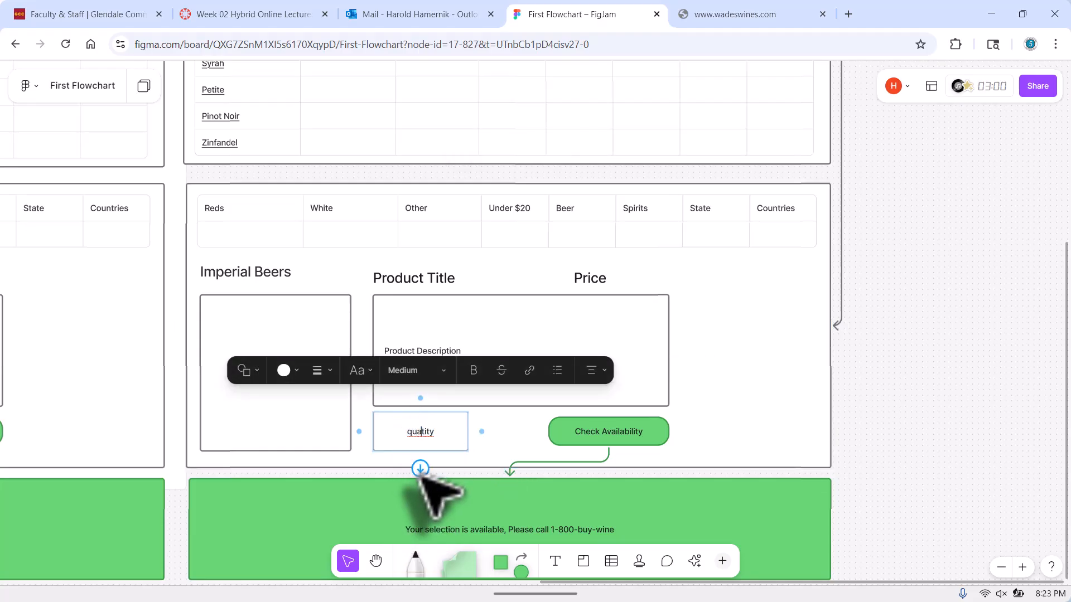
{"action": "left_click", "coordinate": [504, 443]}
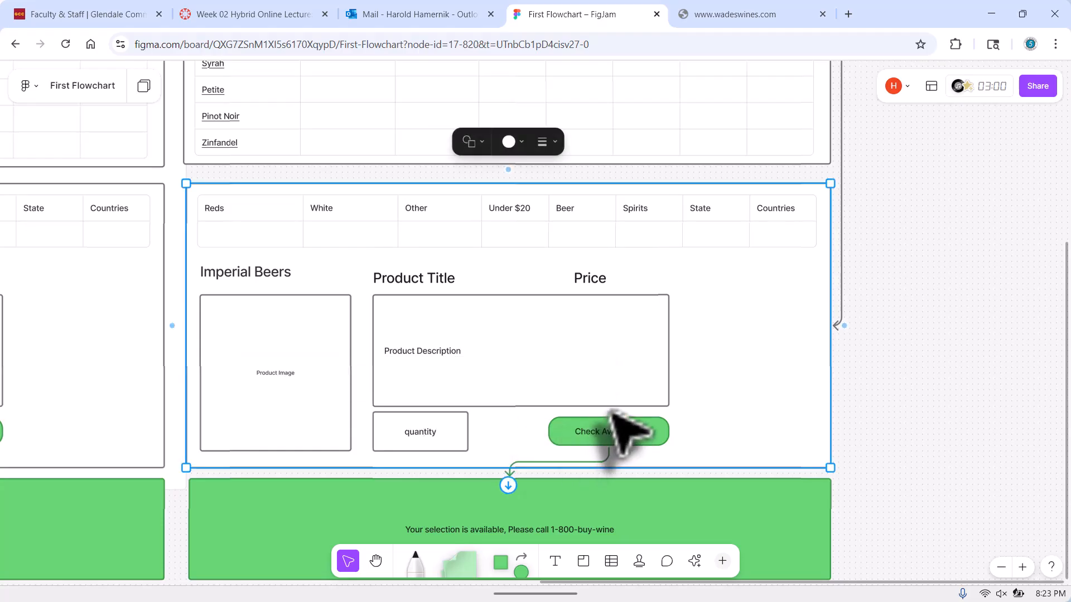
Change the last word of the call-in number in the green availability message below the Imperial Beers frame to beer.
{"action": "left_click", "coordinate": [608, 530]}
{"action": "left_click", "coordinate": [605, 529]}
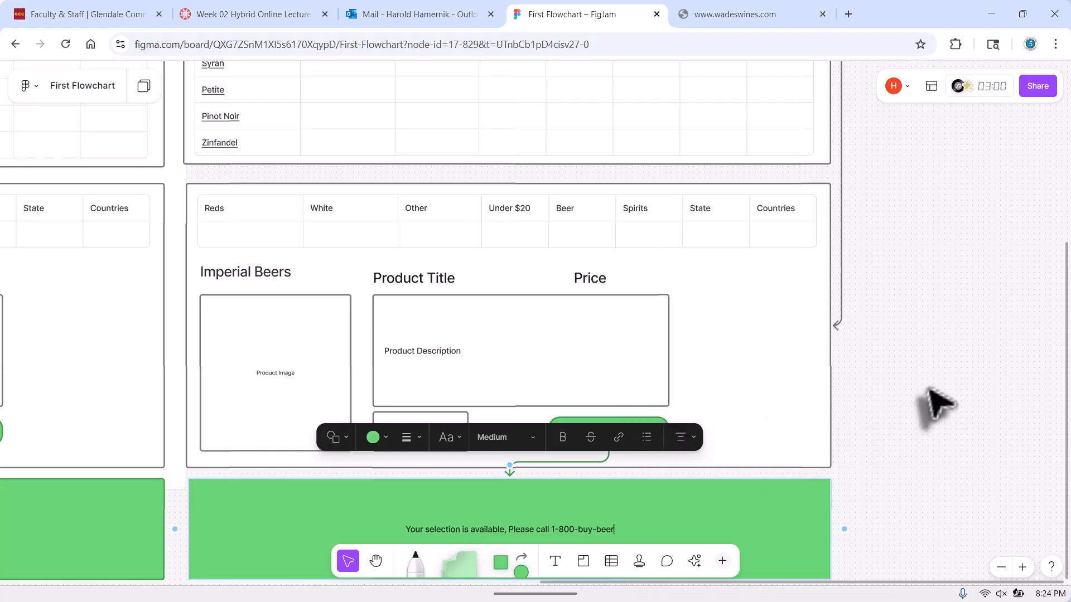
{"action": "left_click", "coordinate": [926, 413]}
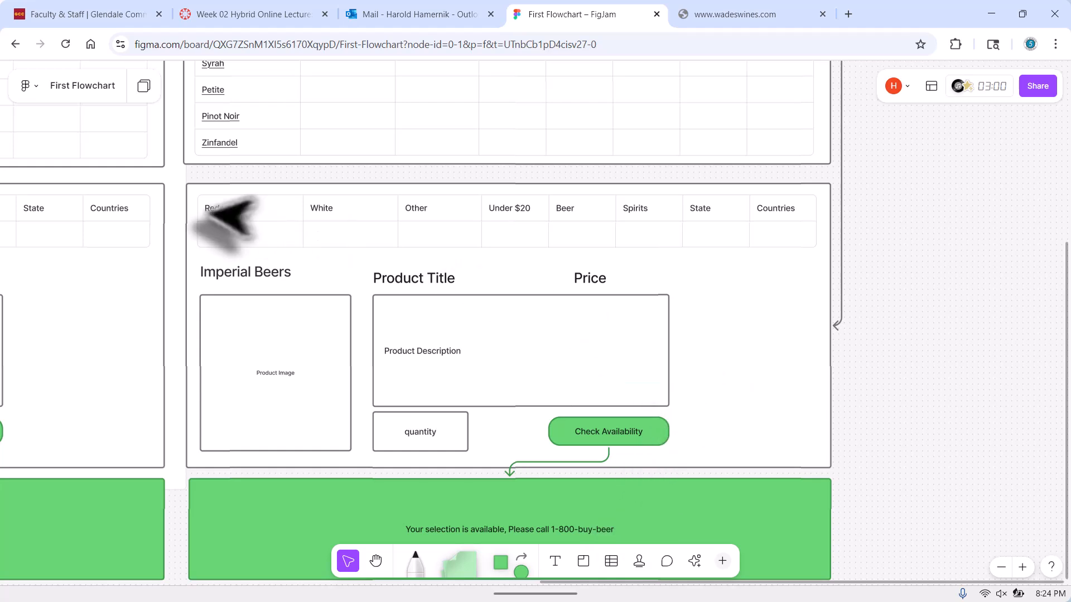
{"action": "mouse_move", "coordinate": [212, 202]}
{"action": "left_mouse_down"}
{"action": "mouse_move", "coordinate": [445, 205]}
{"action": "mouse_move", "coordinate": [474, 195]}
{"action": "mouse_move", "coordinate": [230, 205]}
{"action": "left_mouse_up"}
{"action": "left_click", "coordinate": [711, 252]}
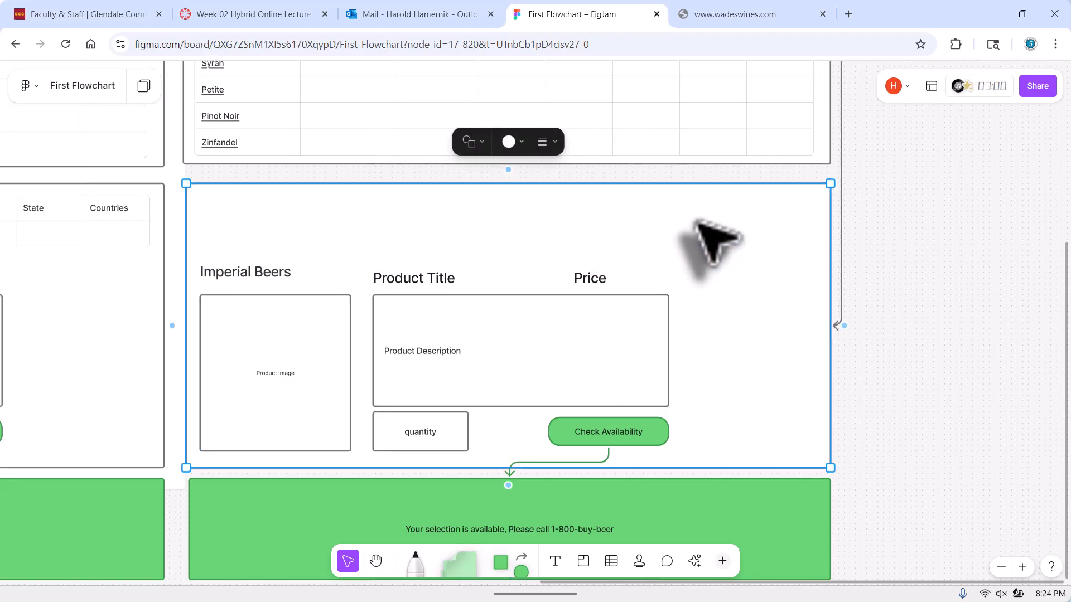
{"action": "left_click", "coordinate": [696, 221]}
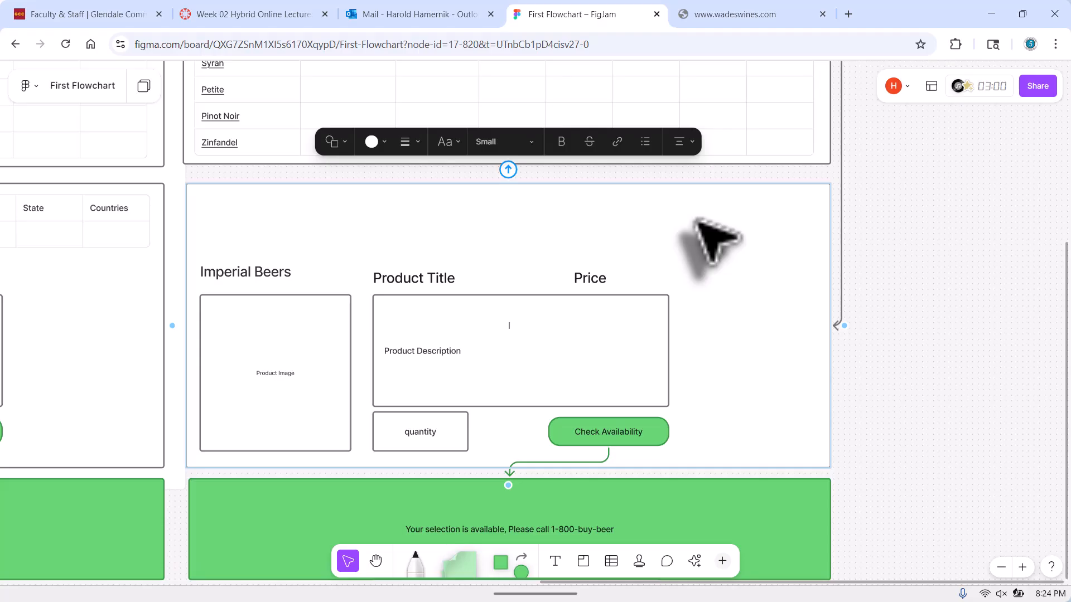
{"action": "key", "text": "Escape"}
{"action": "key", "text": "ctrl+v"}
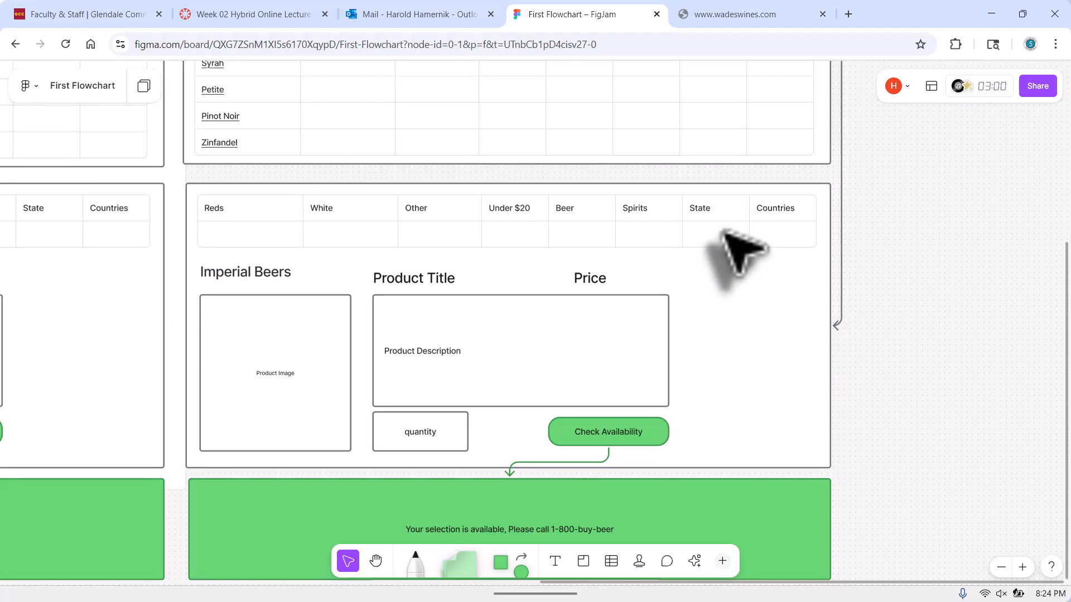
{"action": "left_click", "coordinate": [731, 245]}
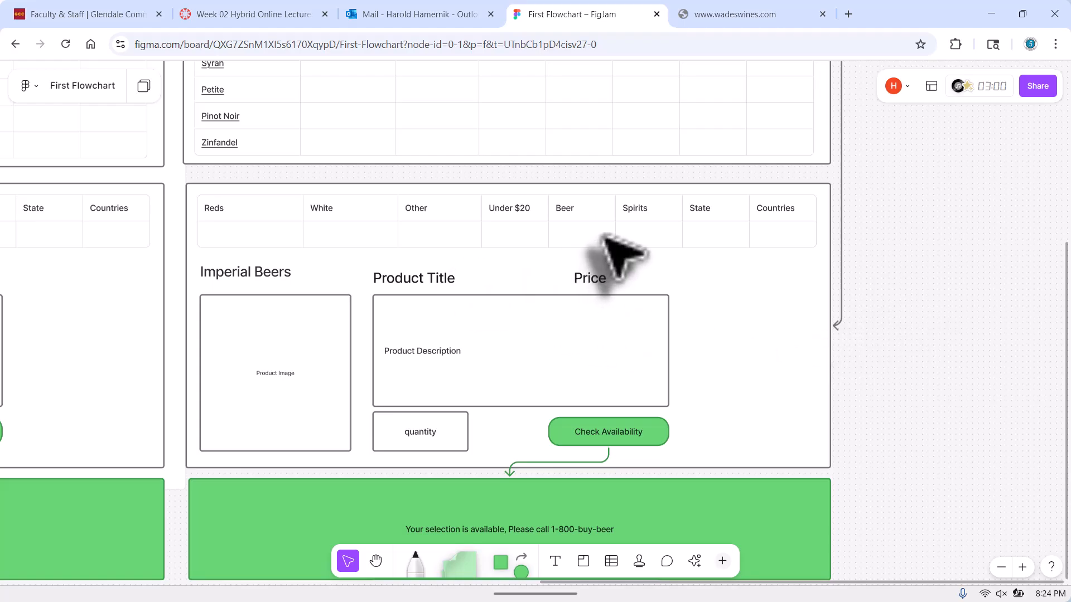
Duplicate the whole beer branch, with its list table, product detail frame, availability message and connectors, and place the copy to its right.
{"action": "key", "text": "ctrl+minus"}
{"action": "key", "text": "ctrl+minus"}
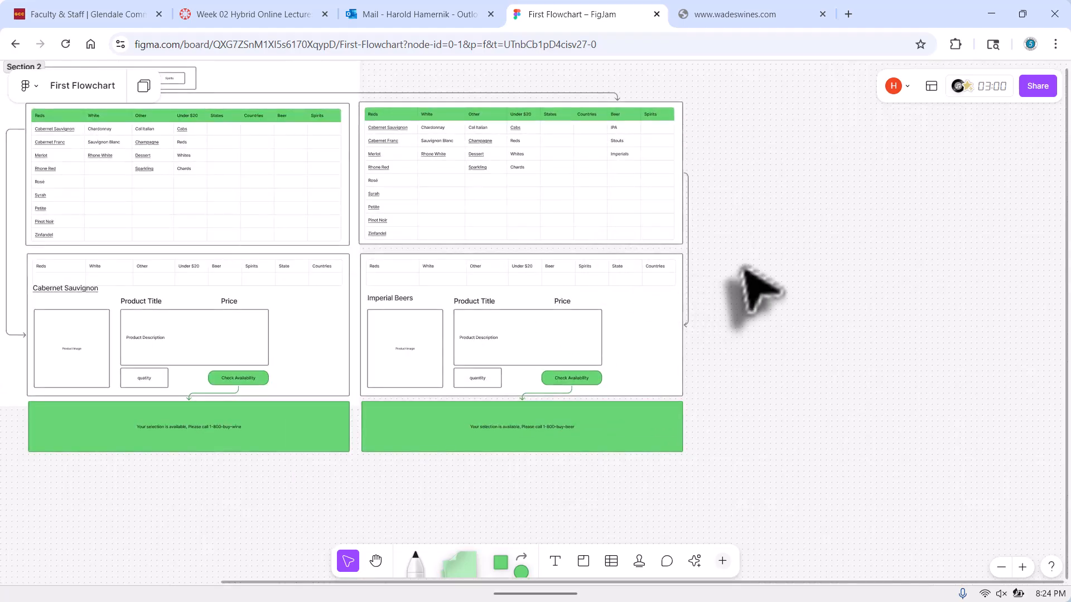
{"action": "key", "text": "space"}
{"action": "left_click_drag", "start_coordinate": [307, 192], "coordinate": [432, 259]}
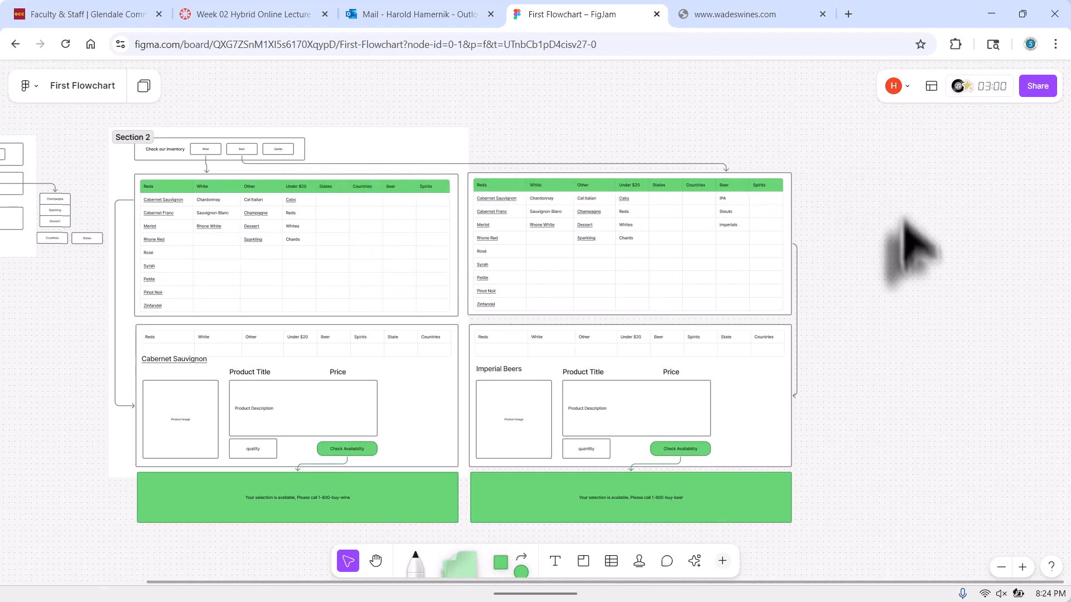
{"action": "left_click_drag", "start_coordinate": [773, 165], "coordinate": [495, 502]}
{"action": "left_click_drag", "start_coordinate": [489, 429], "coordinate": [850, 392], "text": "alt"}
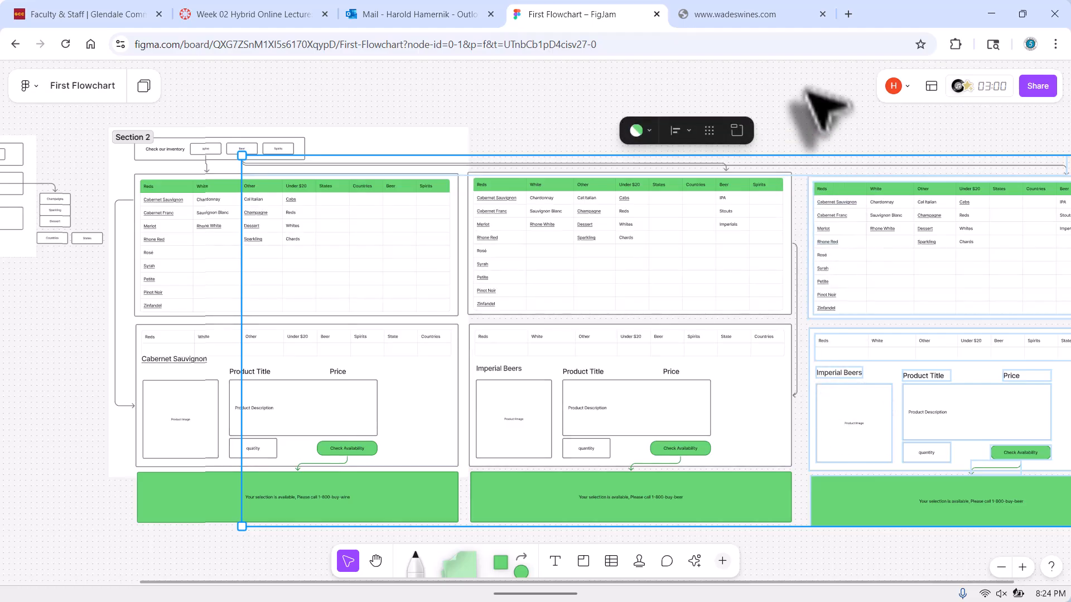
{"action": "left_click", "coordinate": [803, 109]}
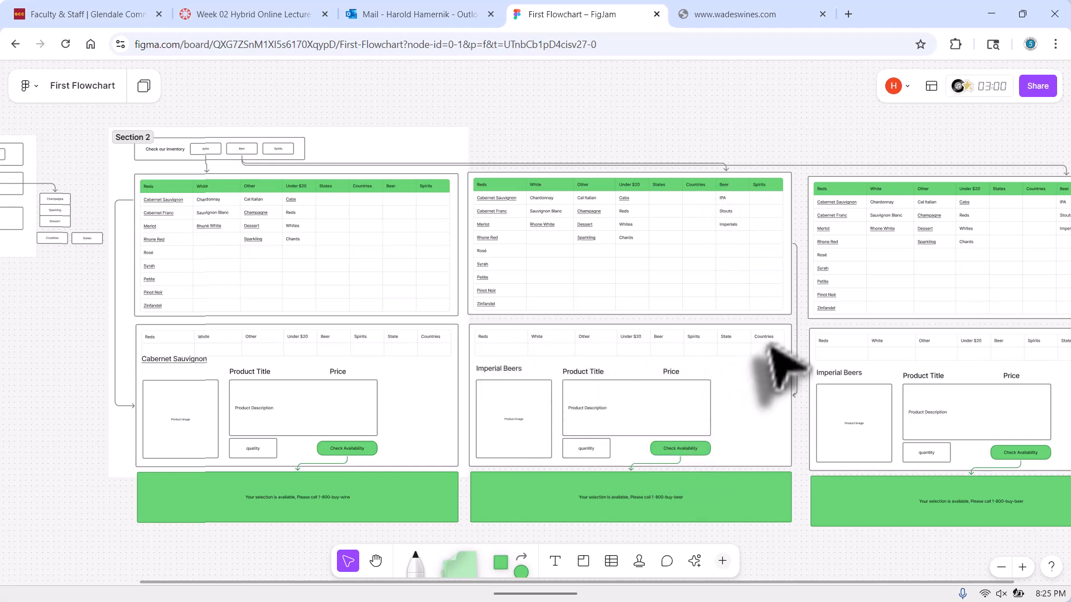
Nudge the category table at the top of the original Imperial Beers product detail frame slightly.
{"action": "left_click_drag", "start_coordinate": [585, 352], "coordinate": [488, 336]}
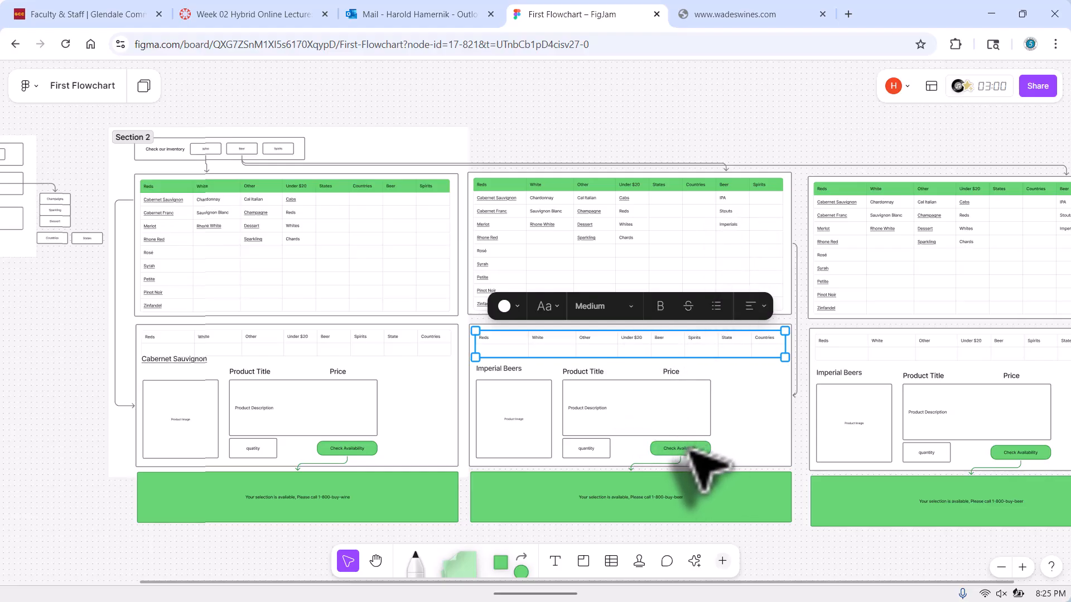
{"action": "left_click", "coordinate": [766, 131]}
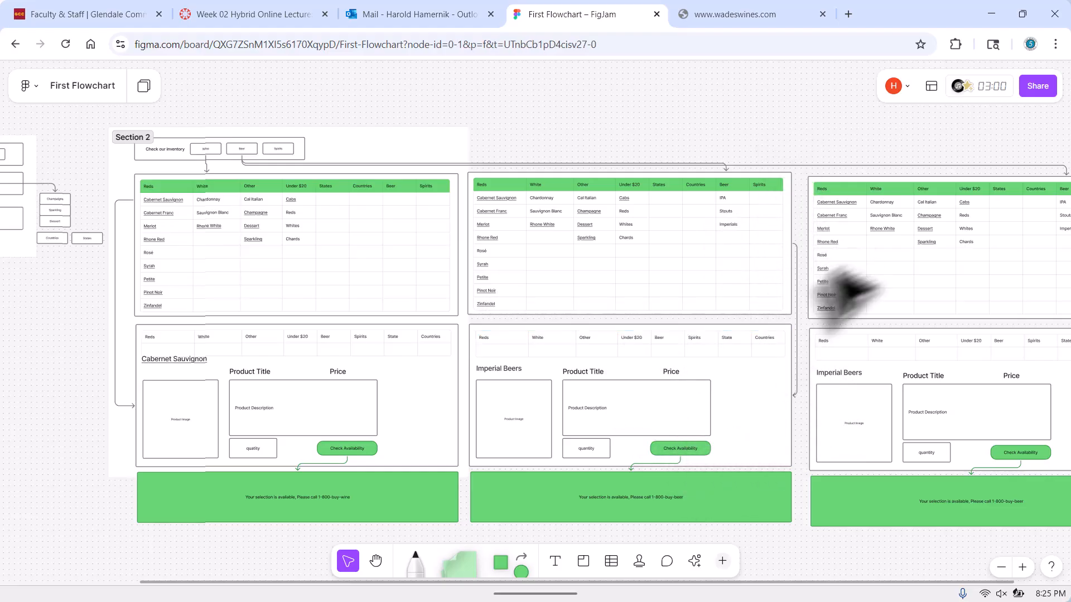
Extend Section 2 to the right and downward so that it encloses all three branches and their green availability messages.
{"action": "key", "text": "h"}
{"action": "left_click_drag", "start_coordinate": [938, 292], "coordinate": [731, 287]}
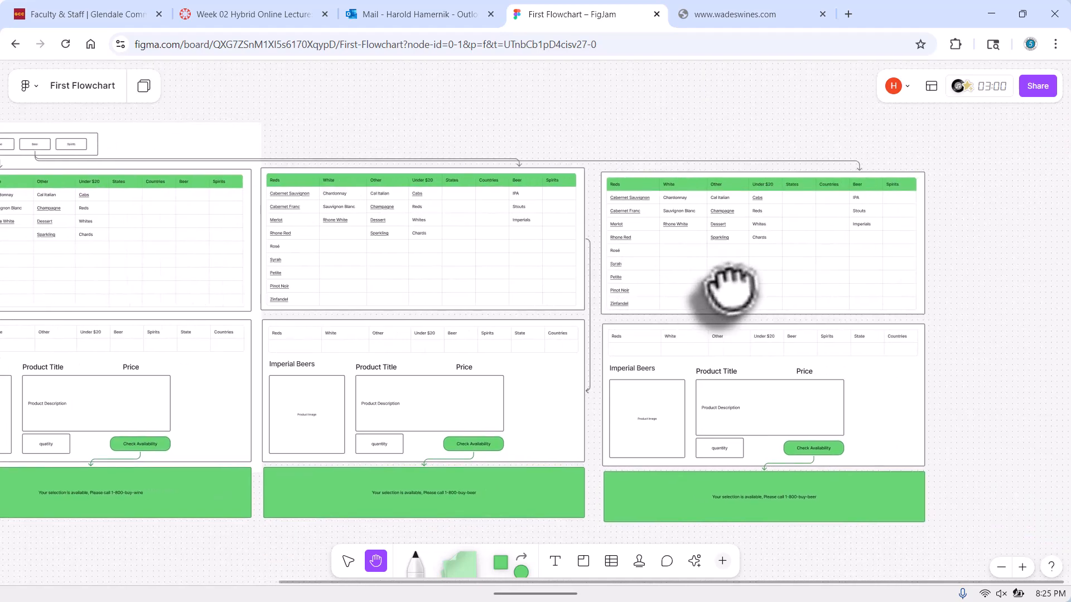
{"action": "key", "text": "v"}
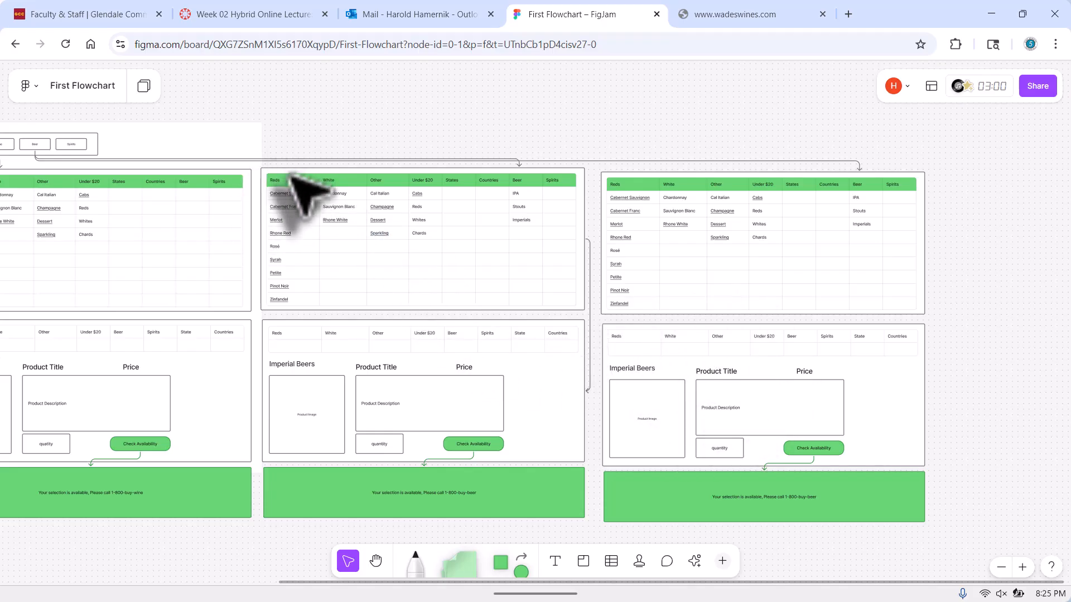
{"action": "key", "text": "h"}
{"action": "left_click_drag", "start_coordinate": [311, 299], "coordinate": [416, 286]}
{"action": "key", "text": "v"}
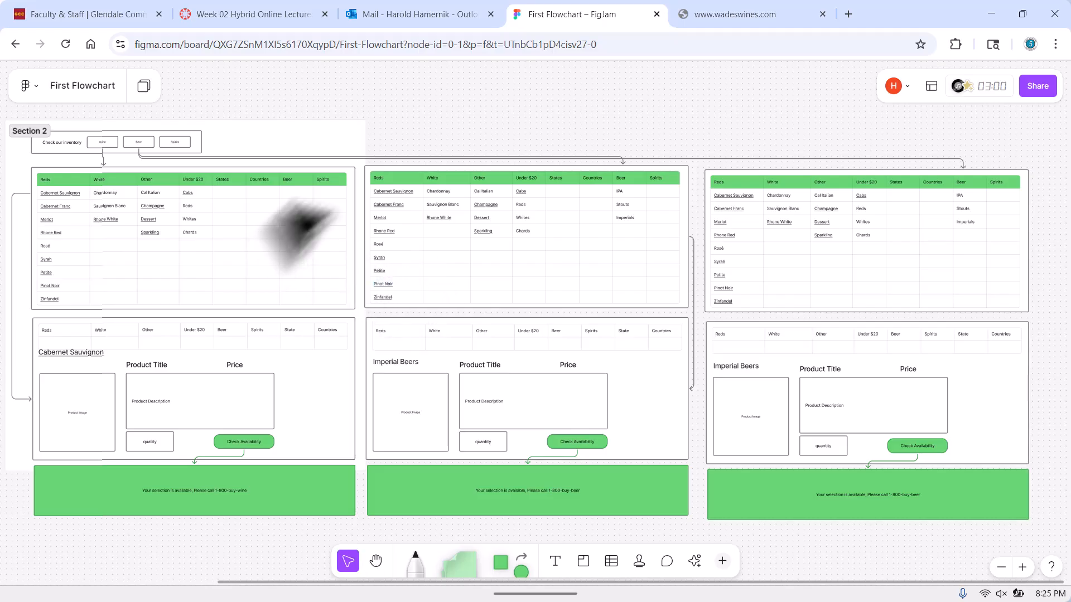
{"action": "left_click", "coordinate": [357, 160]}
{"action": "left_click_drag", "start_coordinate": [366, 143], "coordinate": [1046, 172]}
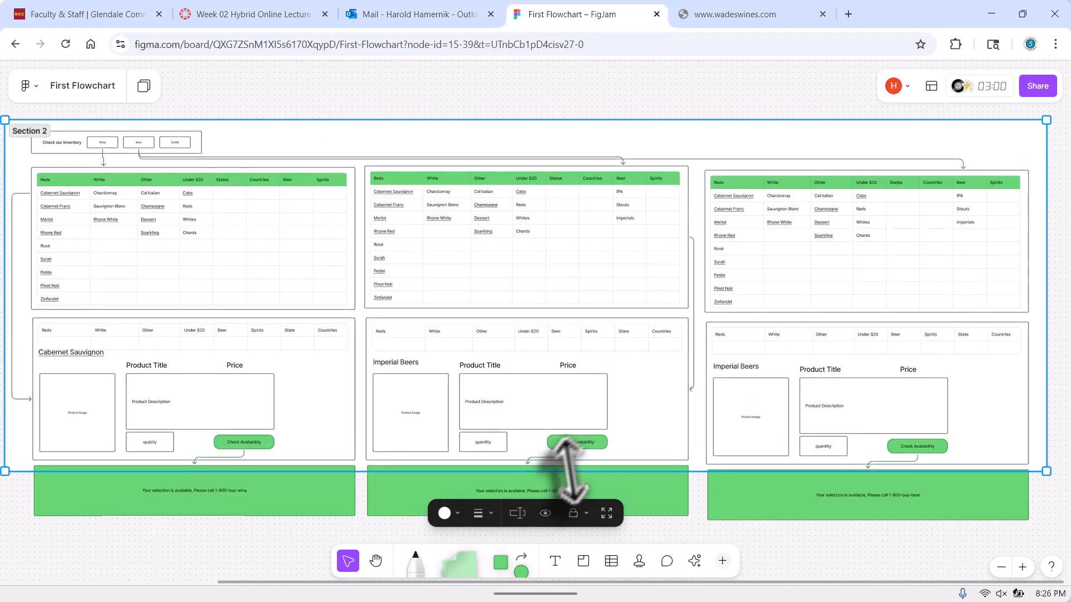
{"action": "left_click_drag", "start_coordinate": [577, 480], "coordinate": [581, 530]}
{"action": "left_click", "coordinate": [809, 554]}
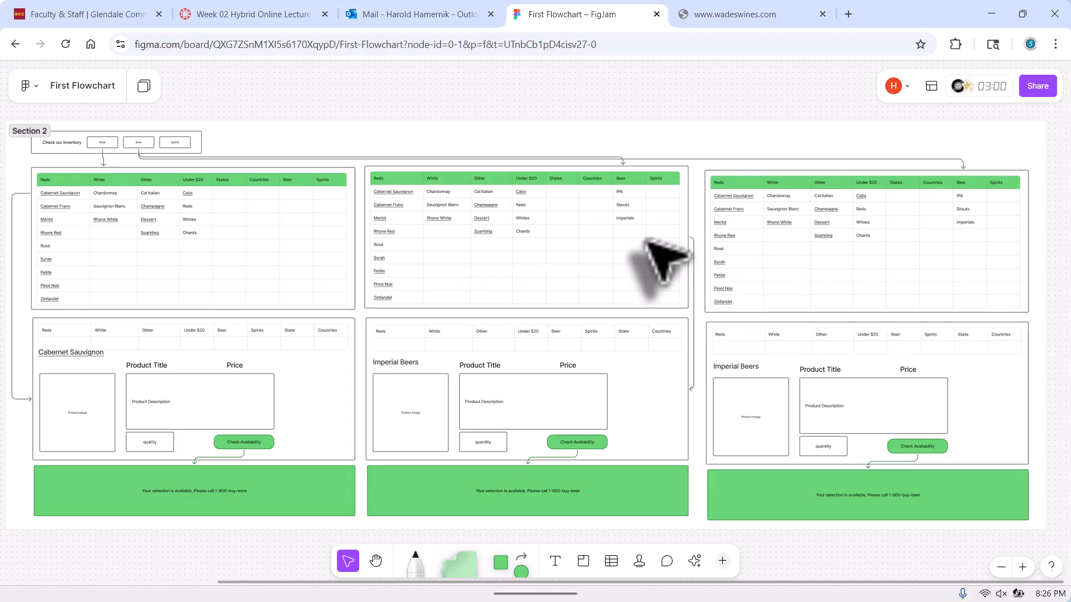
{"action": "left_click", "coordinate": [200, 143]}
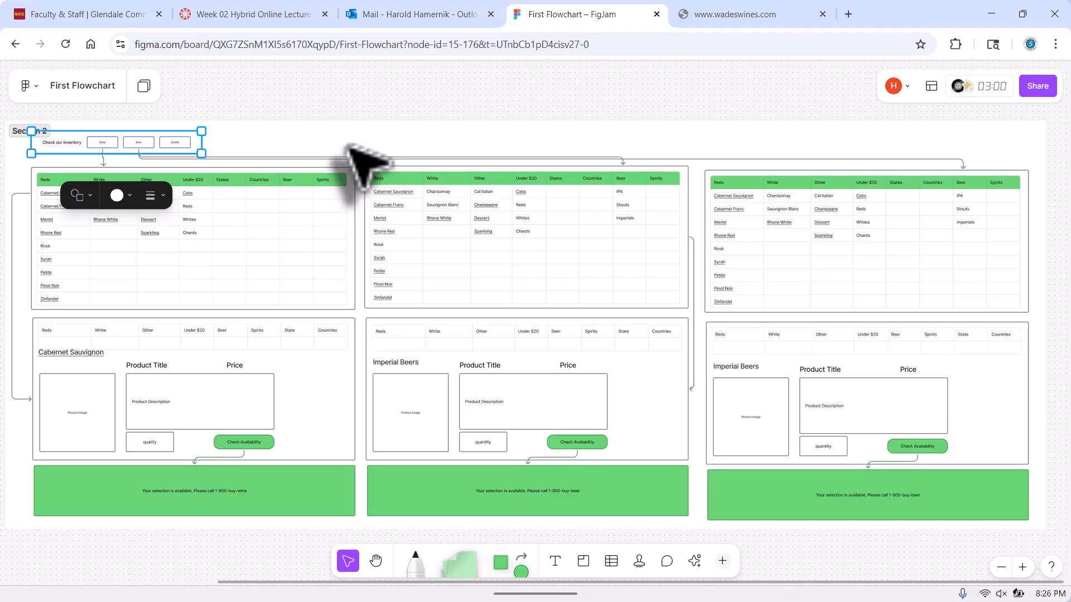
{"action": "left_click", "coordinate": [316, 148]}
{"action": "key", "text": "space"}
{"action": "left_click_drag", "start_coordinate": [178, 202], "coordinate": [723, 281]}
{"action": "left_click_drag", "start_coordinate": [892, 310], "coordinate": [440, 242]}
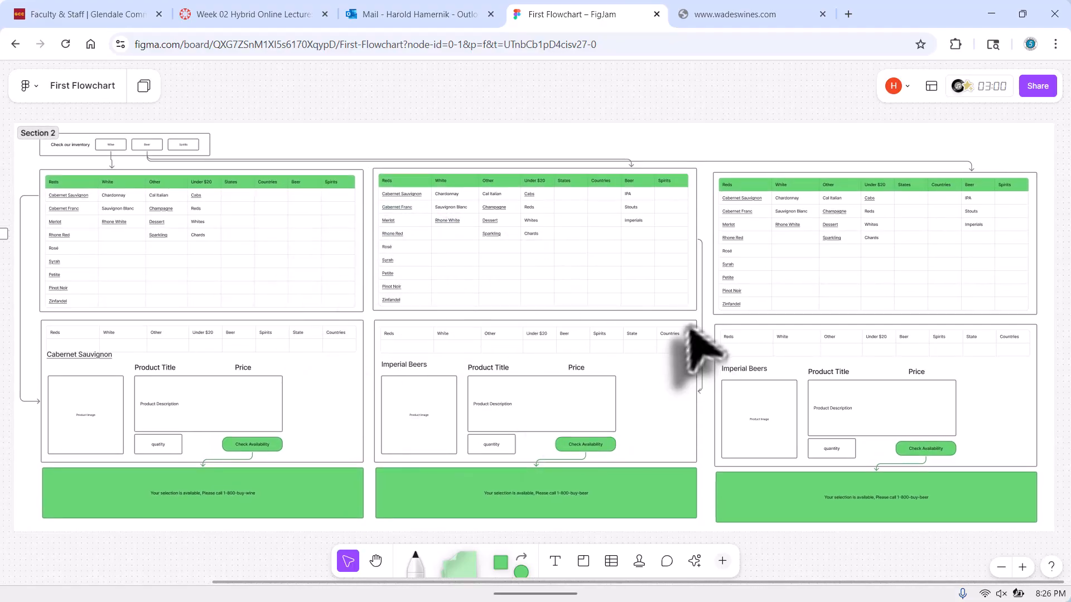